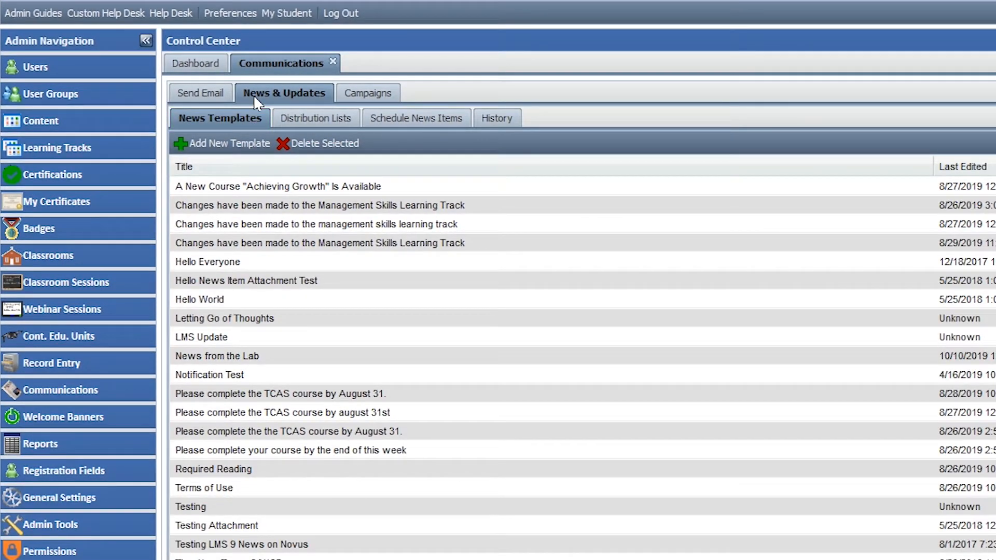
Review the distribution lists, scheduled news items and reading history, and return to the news templates
{"action": "left_click", "coordinate": [274, 123]}
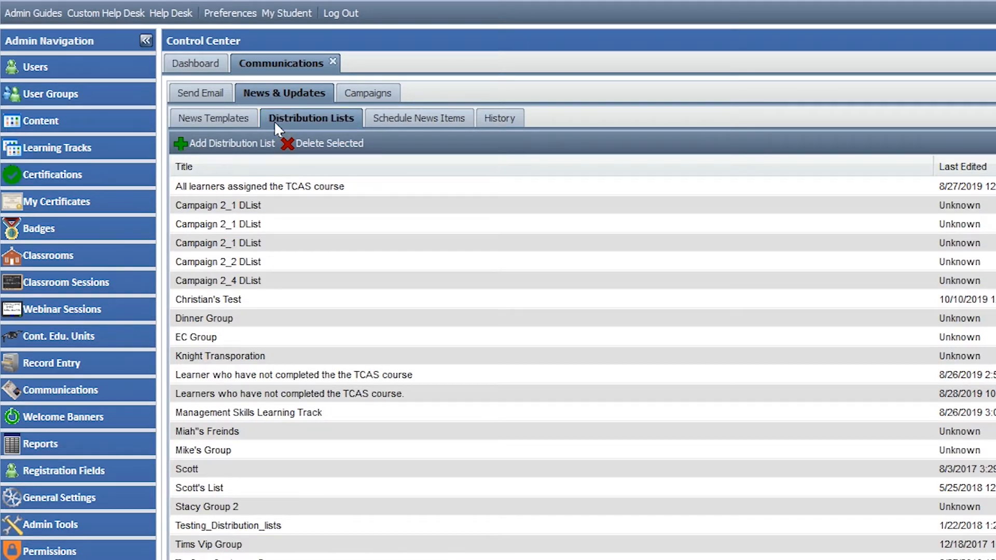
{"action": "left_click", "coordinate": [371, 124]}
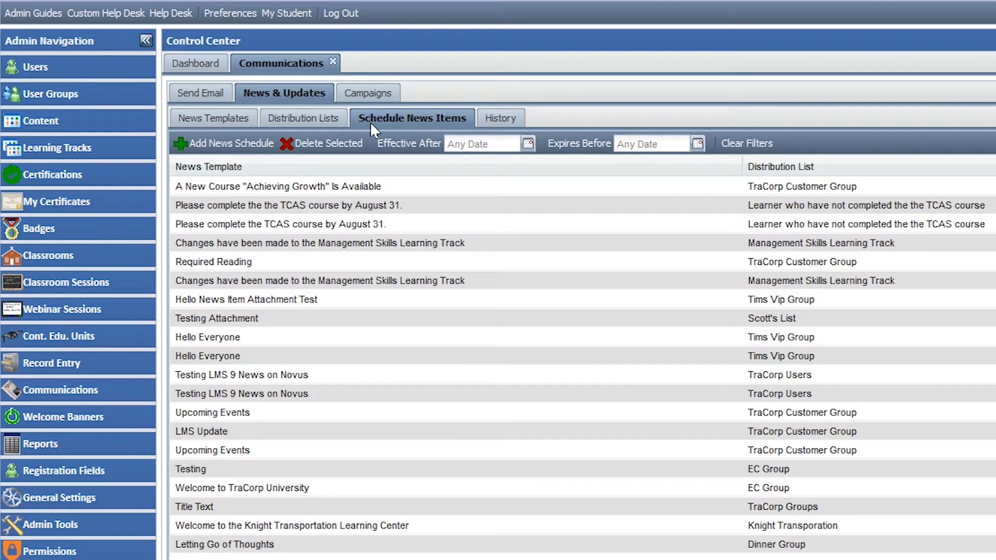
{"action": "left_click", "coordinate": [482, 123]}
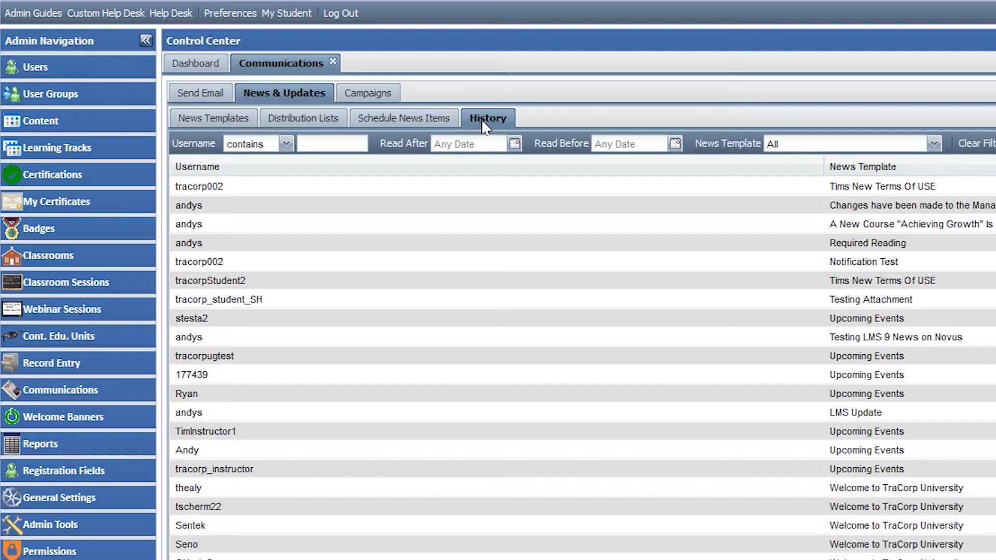
{"action": "left_click", "coordinate": [252, 118]}
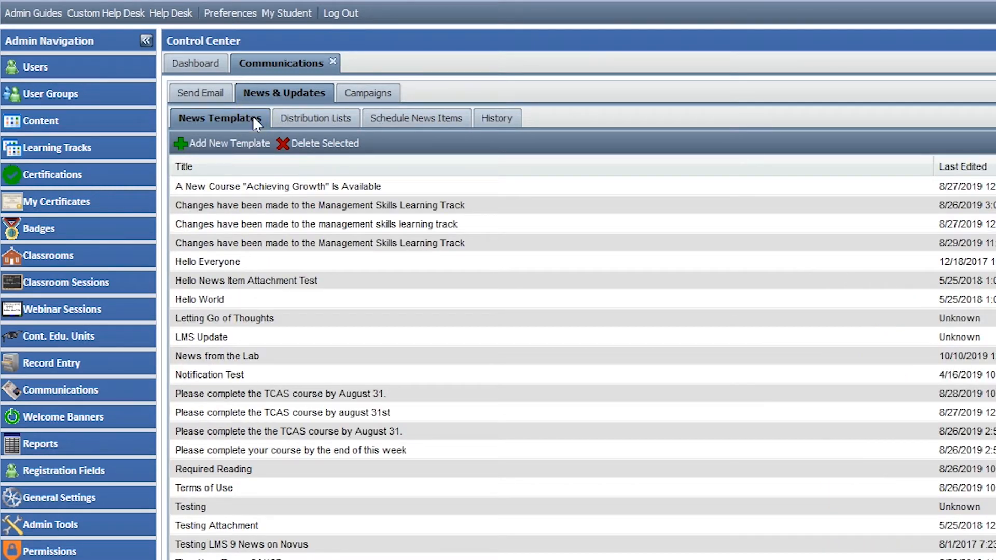
Open the "A New Course "Achieving Growth" Is Available" template and examine its first-name placeholder and the list of available placeholders
{"action": "double_click", "coordinate": [264, 188]}
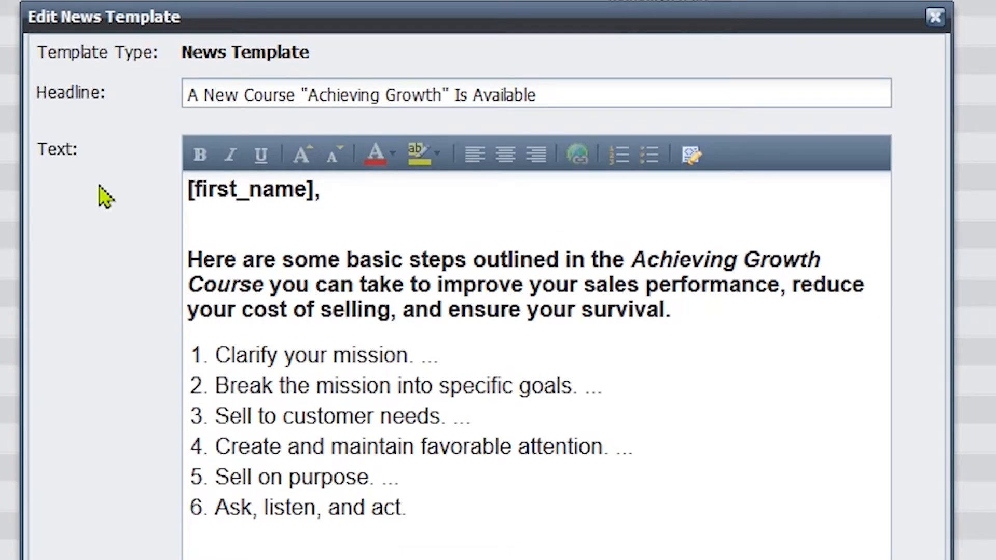
{"action": "left_click_drag", "start_coordinate": [188, 188], "coordinate": [331, 189]}
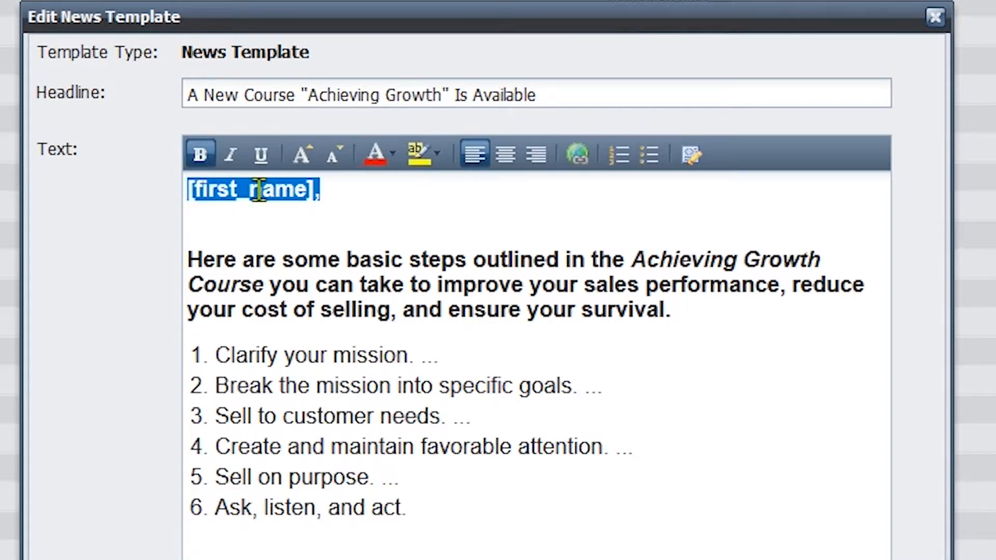
{"action": "left_click", "coordinate": [109, 193]}
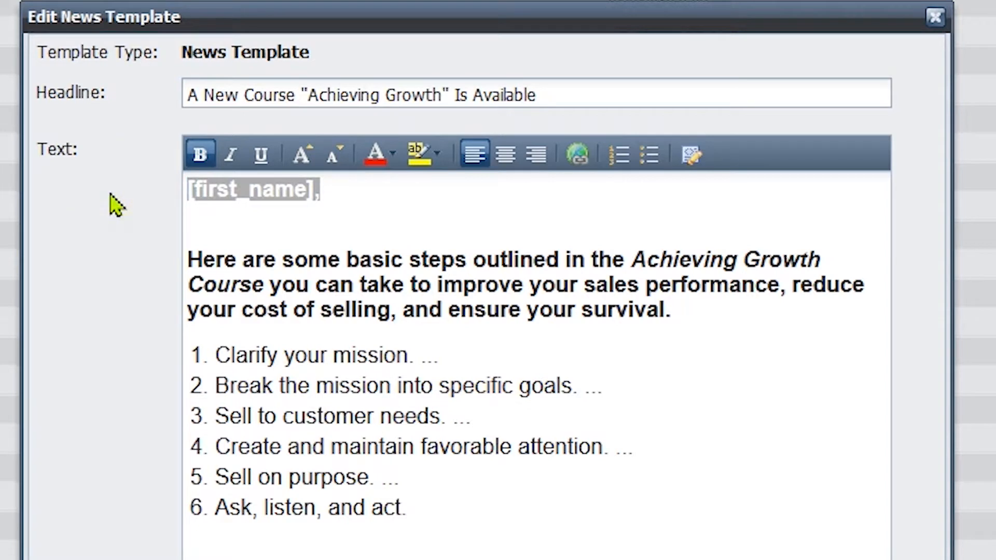
{"action": "left_click", "coordinate": [110, 195]}
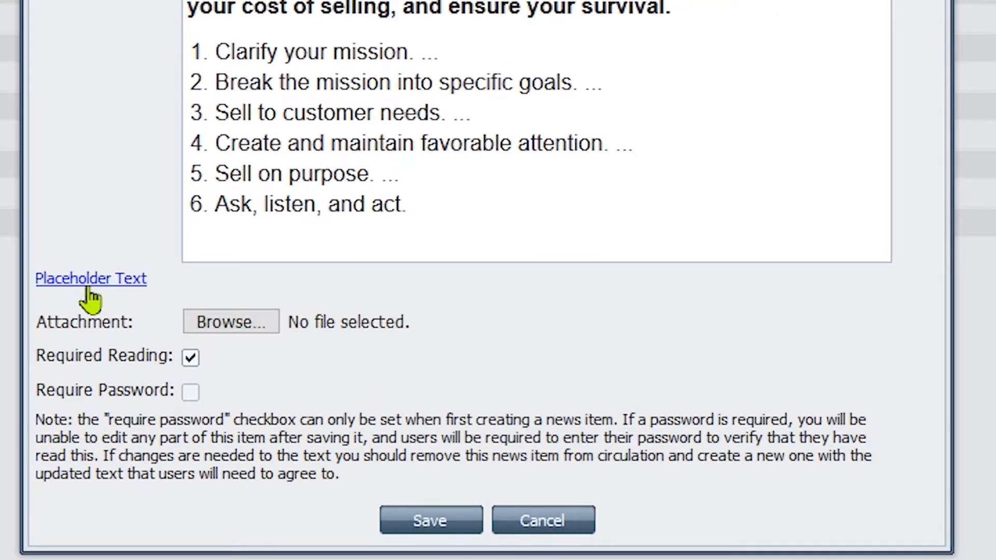
{"action": "left_click", "coordinate": [89, 285]}
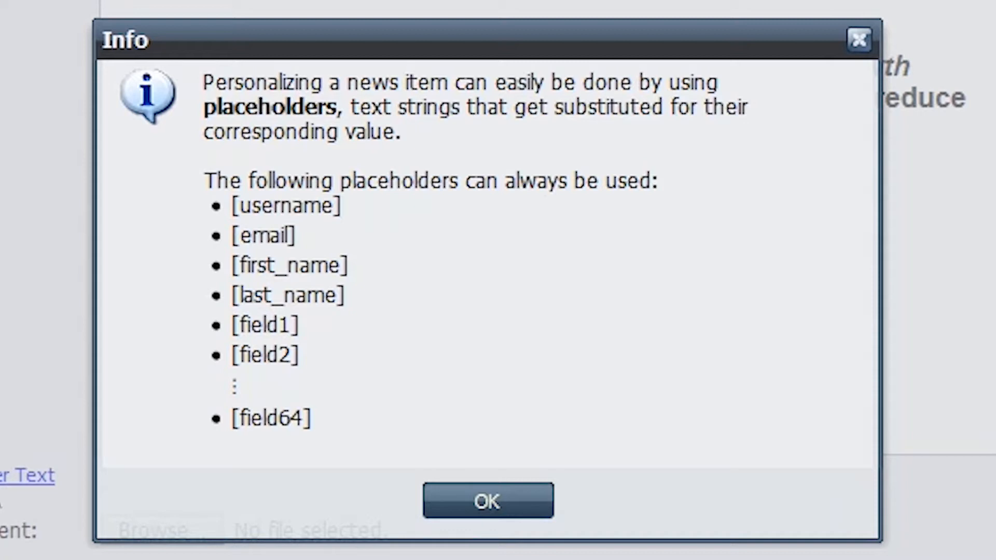
{"action": "left_click", "coordinate": [487, 501]}
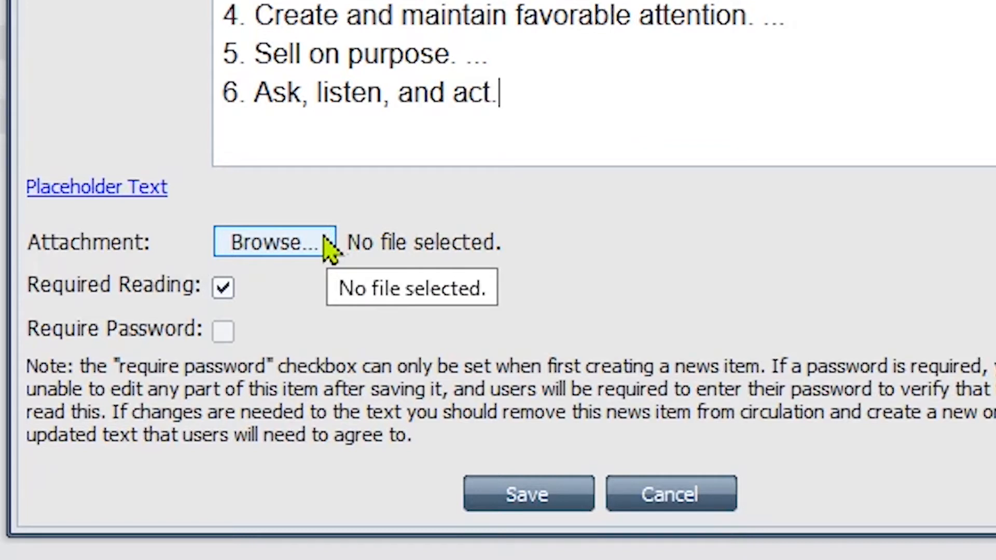
Keep Required Reading enabled for the "Achieving Growth" news template and save the template
{"action": "left_click", "coordinate": [223, 288]}
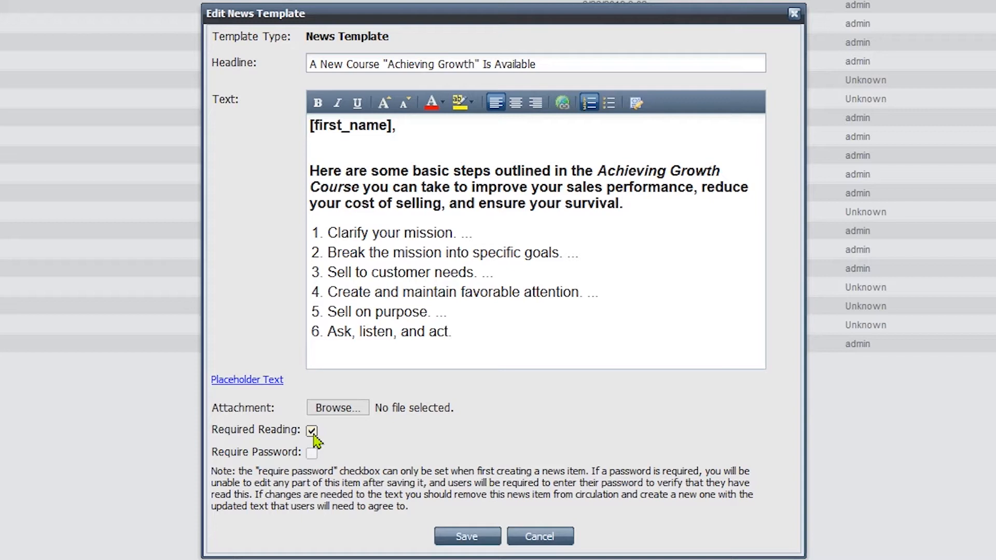
{"action": "left_click", "coordinate": [469, 537]}
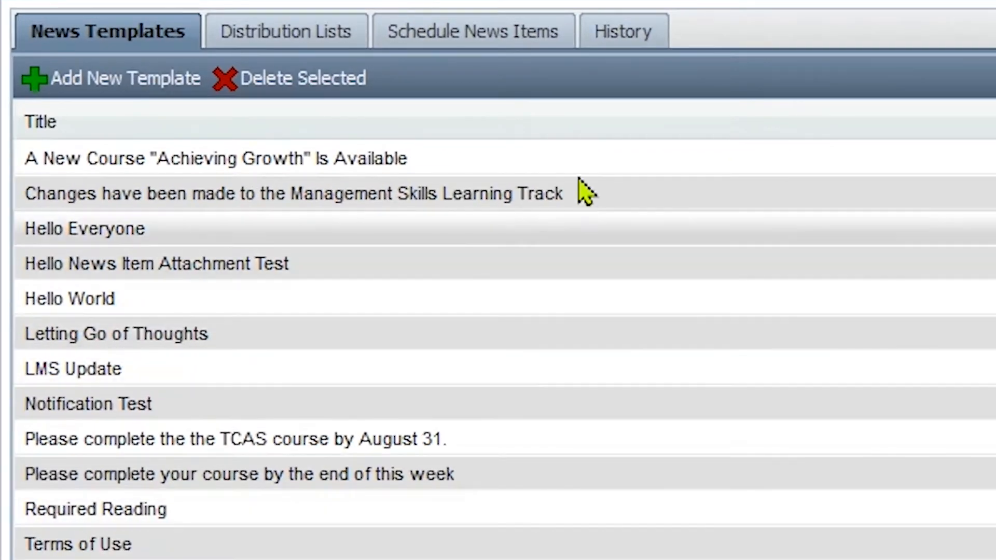
{"action": "left_click", "coordinate": [575, 162]}
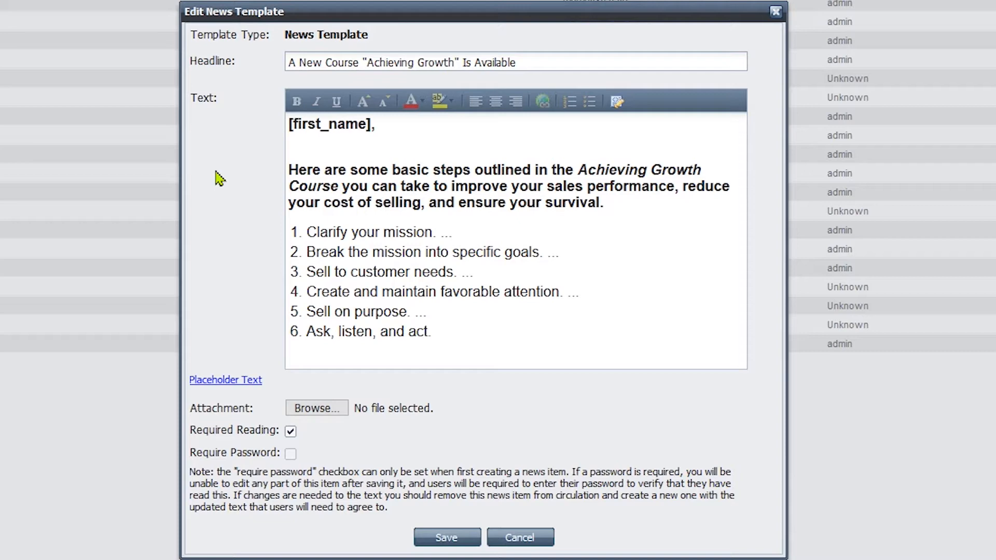
{"action": "left_click", "coordinate": [431, 535]}
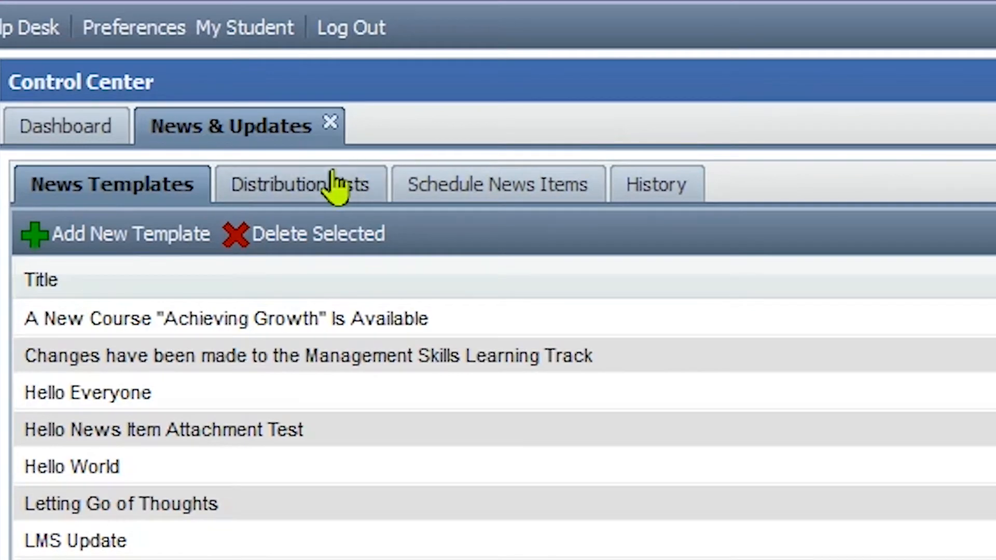
Open the TraCorp Customer Group distribution list and include the Customer user group in it
{"action": "left_click", "coordinate": [333, 181]}
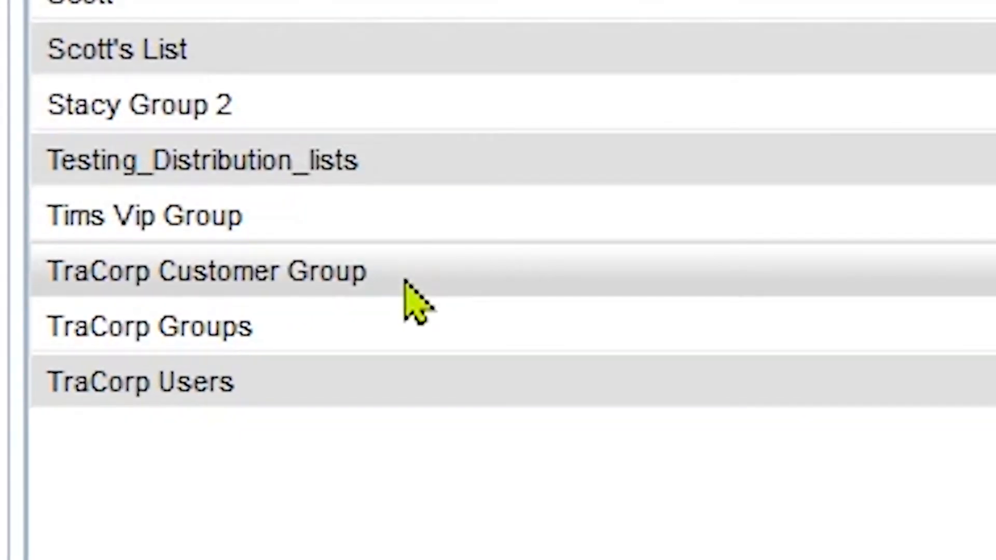
{"action": "left_click", "coordinate": [343, 472]}
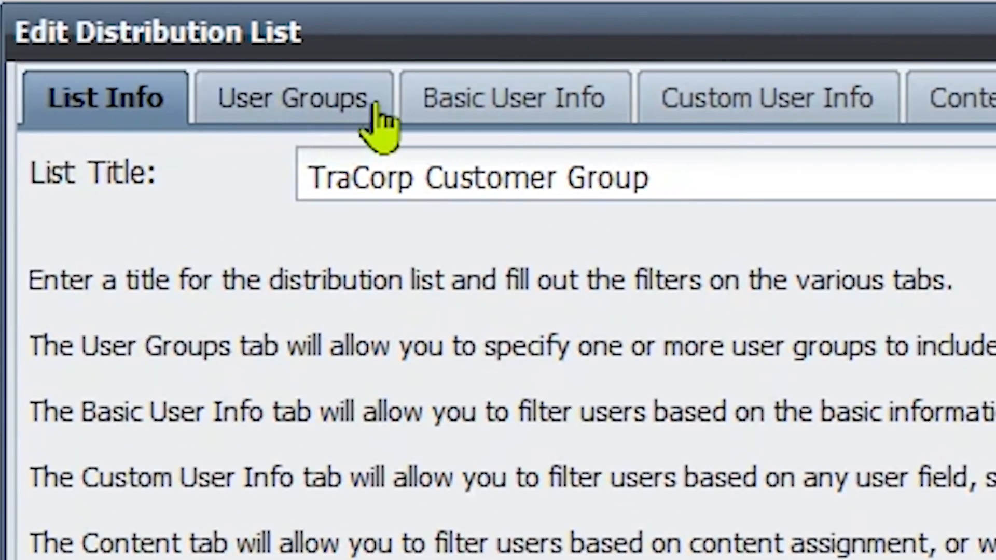
{"action": "left_click", "coordinate": [262, 40]}
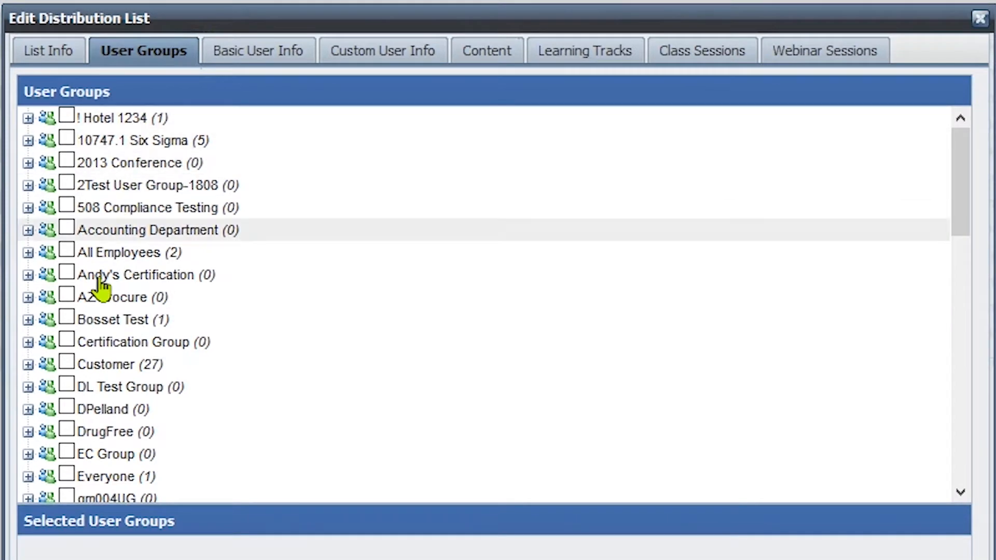
{"action": "left_click", "coordinate": [72, 363]}
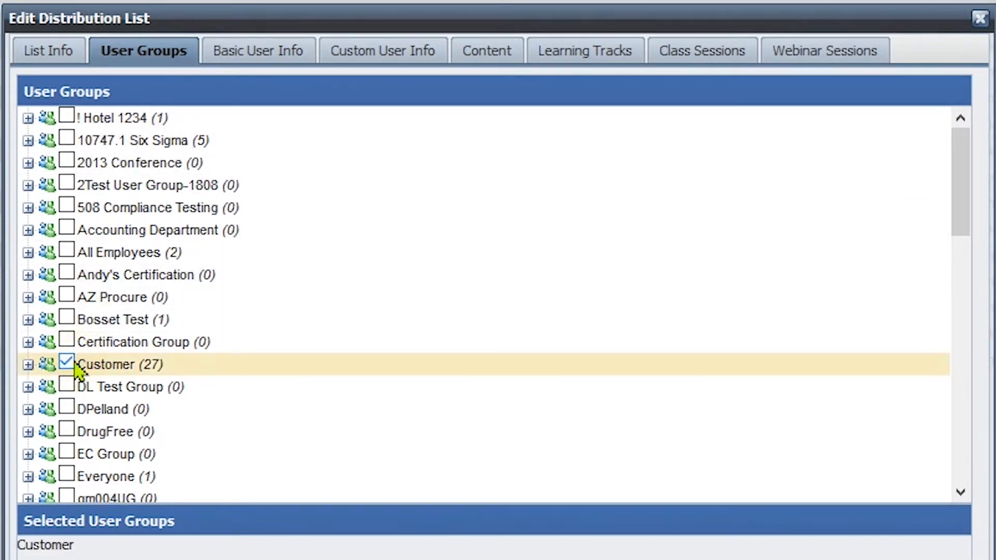
Review the basic and custom user criteria and the autoassignment rules help, and save the TraCorp Customer Group list
{"action": "left_click", "coordinate": [212, 62]}
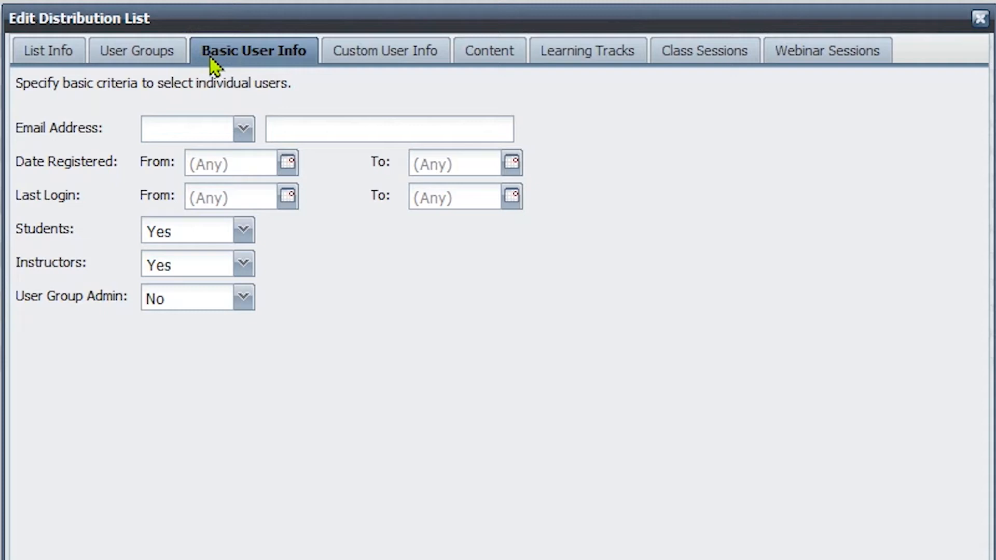
{"action": "left_click", "coordinate": [331, 67]}
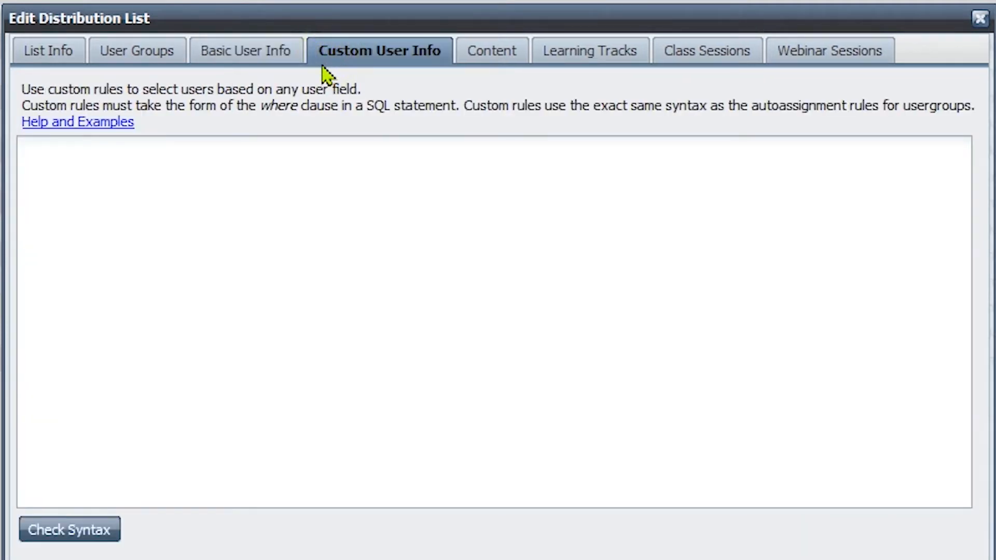
{"action": "left_click", "coordinate": [87, 129]}
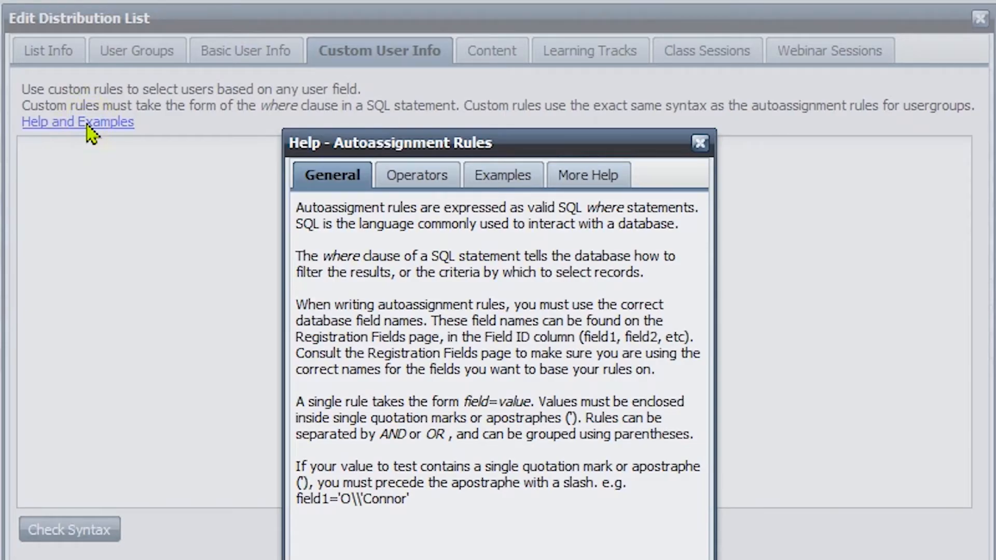
{"action": "left_click", "coordinate": [700, 144]}
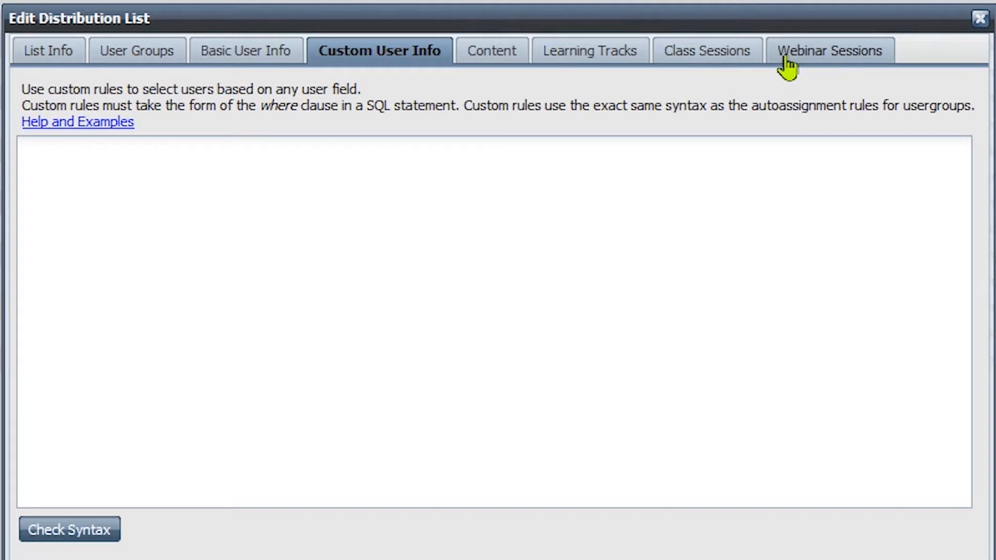
{"action": "left_click", "coordinate": [179, 60]}
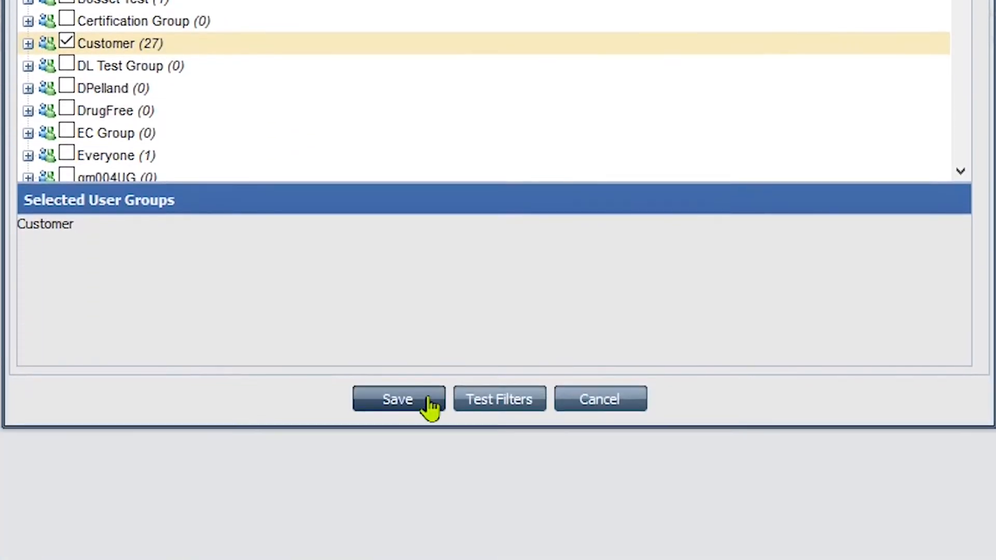
{"action": "left_click", "coordinate": [423, 400]}
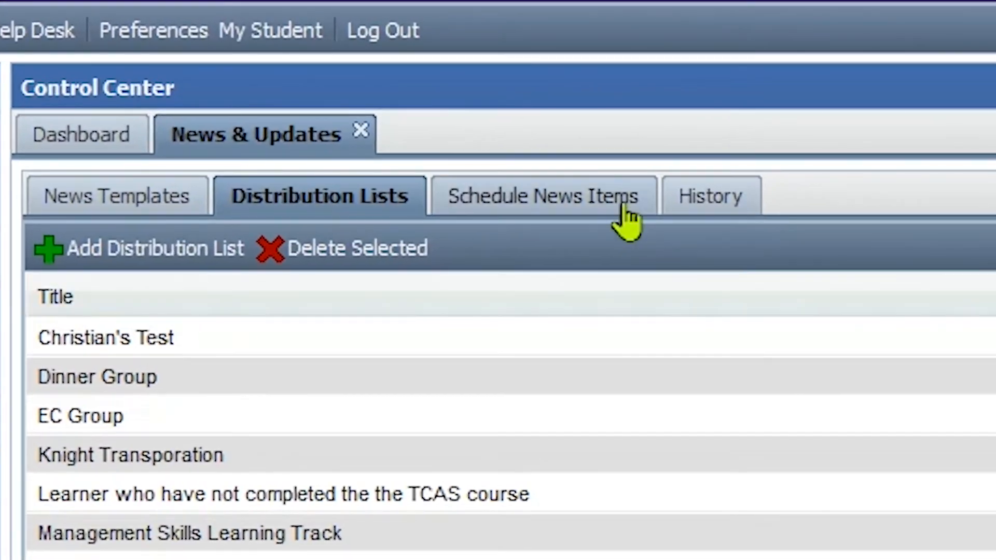
Open the news schedule for the "Achieving Growth" course announcement, check how many users receive the message, and save the schedule
{"action": "left_click", "coordinate": [625, 207]}
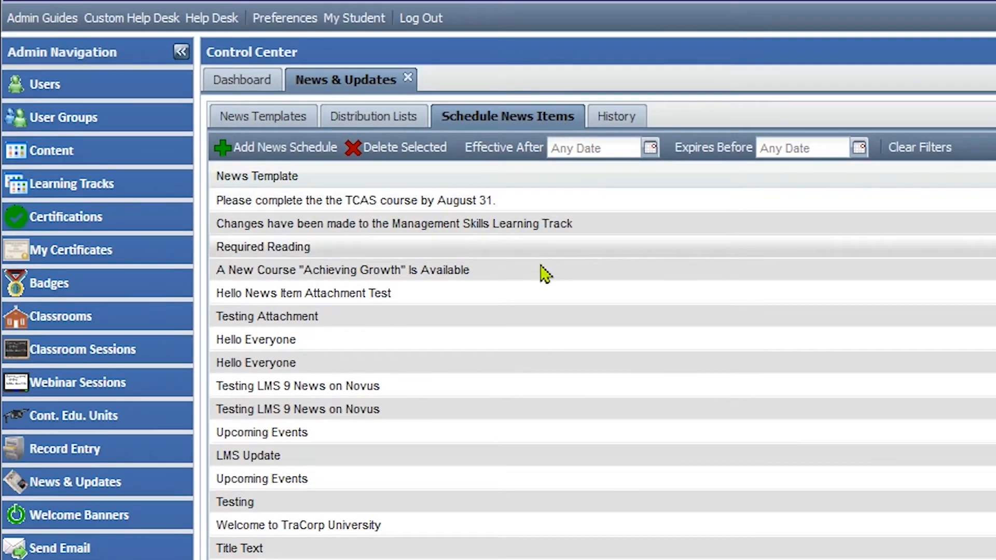
{"action": "double_click", "coordinate": [545, 277]}
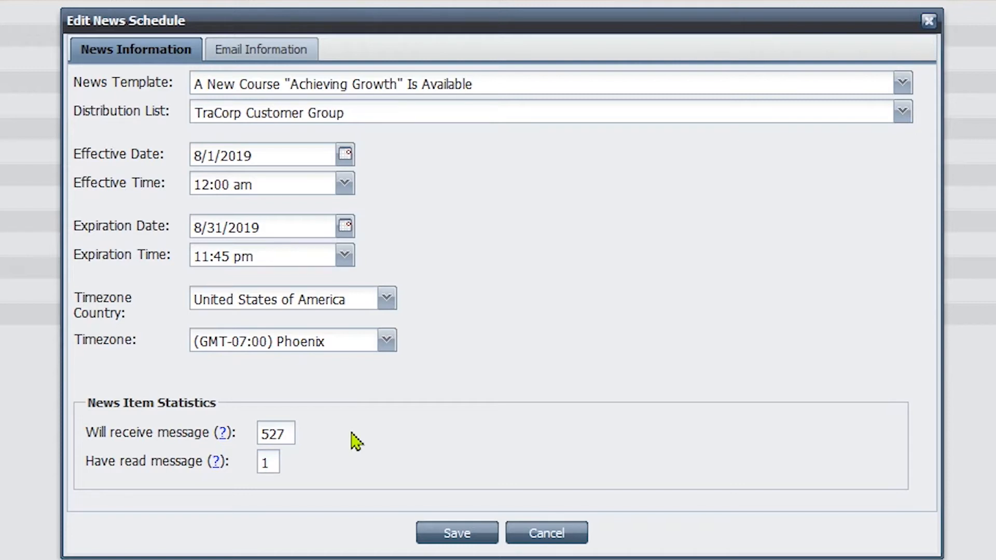
{"action": "left_click_drag", "start_coordinate": [284, 434], "coordinate": [260, 438]}
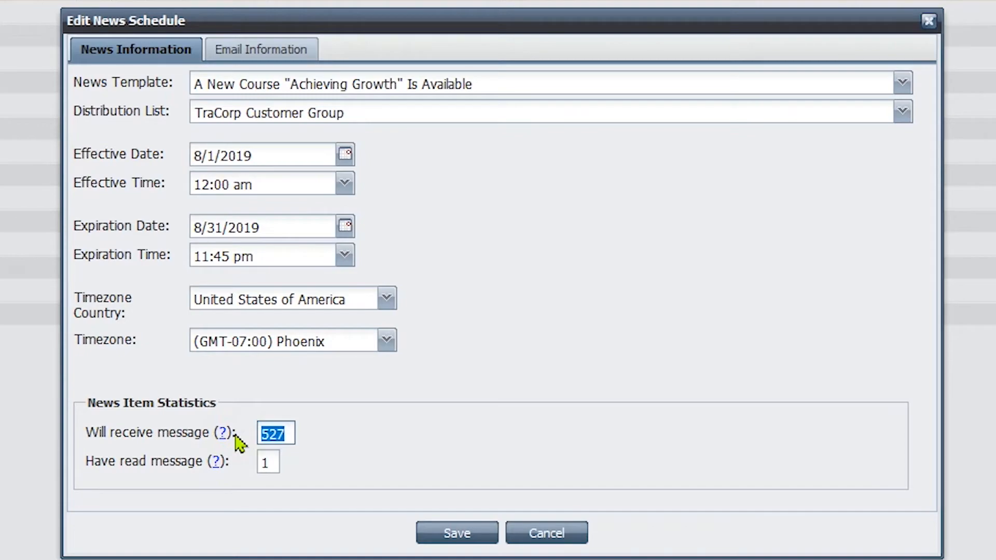
{"action": "left_click", "coordinate": [451, 533]}
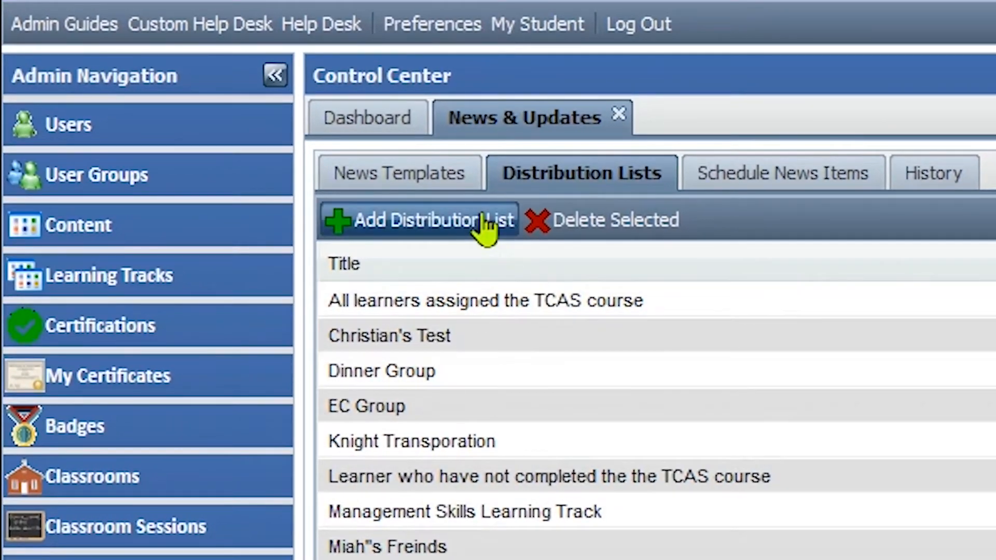
Start a new distribution list and choose TCAS Operations from the ACSS folder as its content filter
{"action": "left_click", "coordinate": [485, 223]}
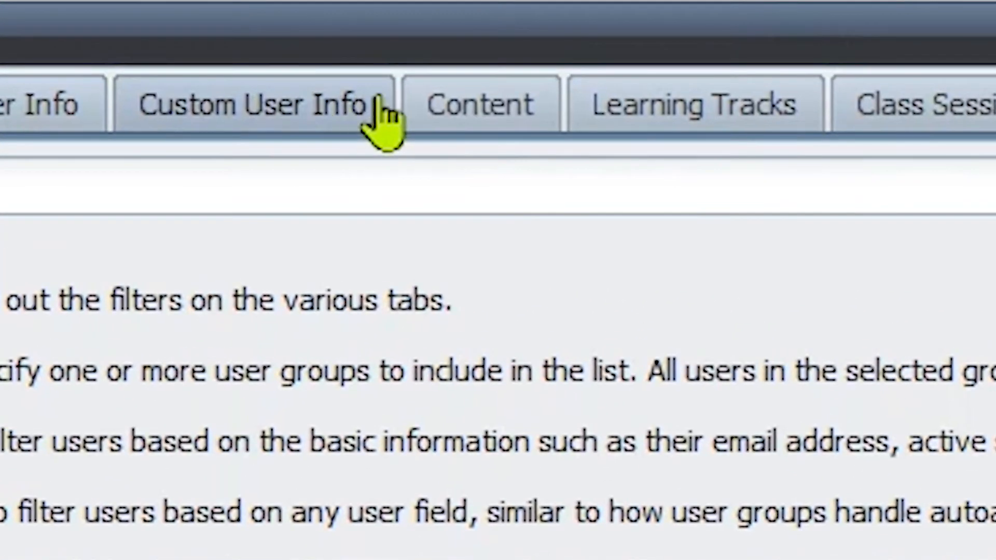
{"action": "left_click", "coordinate": [491, 33]}
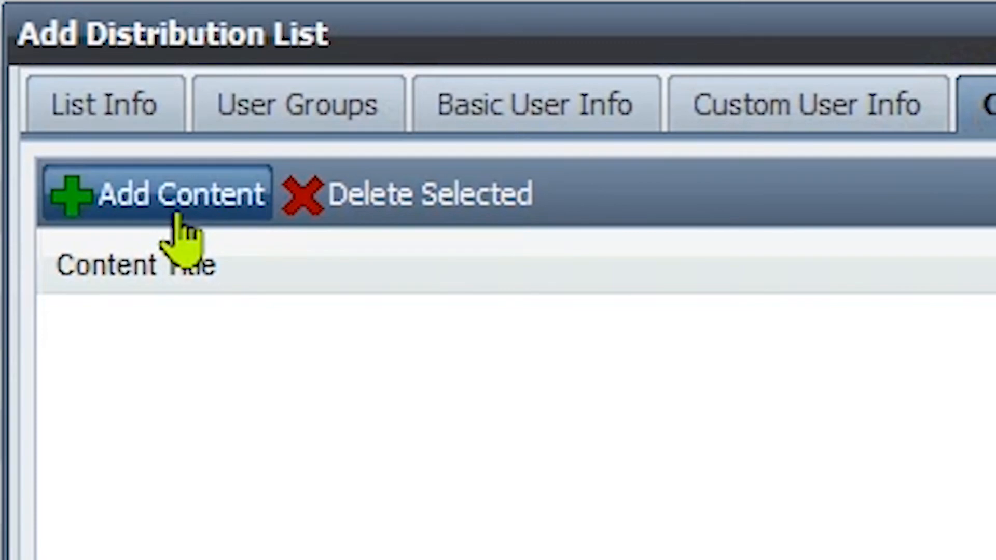
{"action": "left_click", "coordinate": [181, 232]}
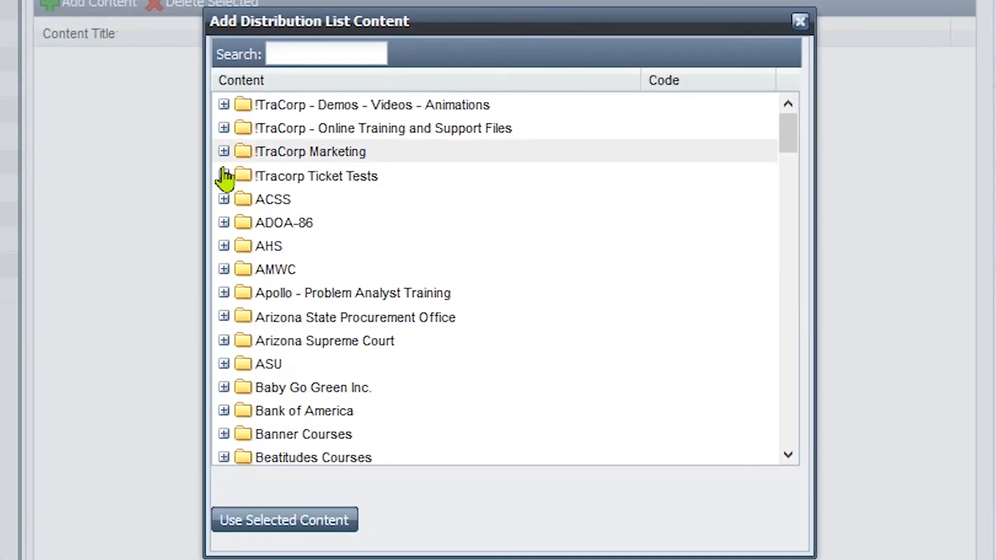
{"action": "left_click", "coordinate": [344, 423]}
{"action": "left_click", "coordinate": [396, 222]}
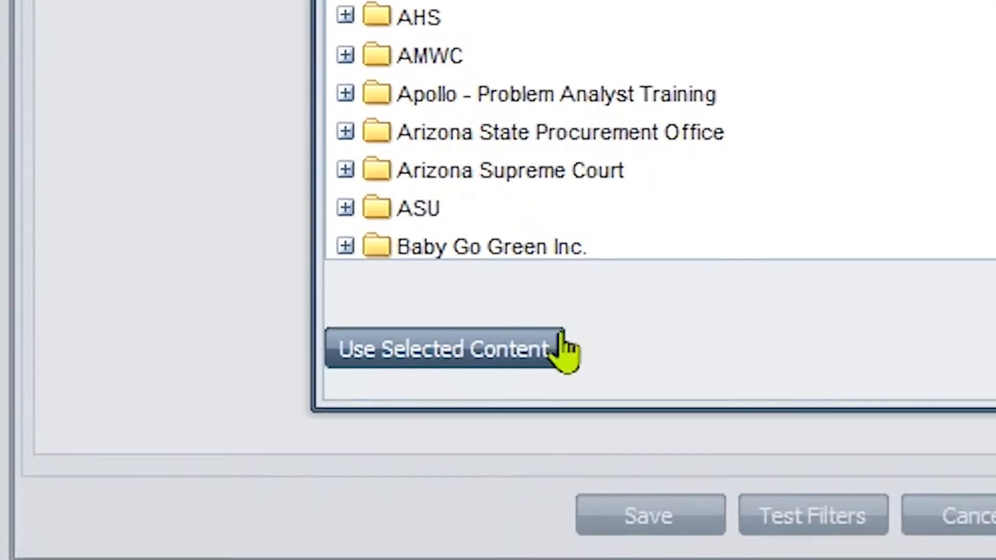
{"action": "left_click", "coordinate": [565, 349]}
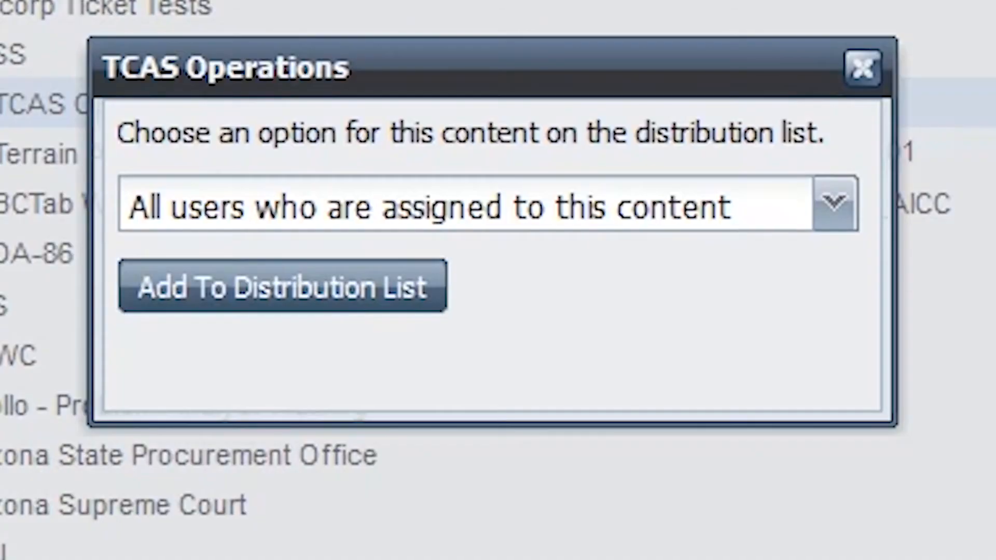
Limit the TCAS Operations filter to users who have not completed this content and add it to the distribution list
{"action": "left_click", "coordinate": [833, 205]}
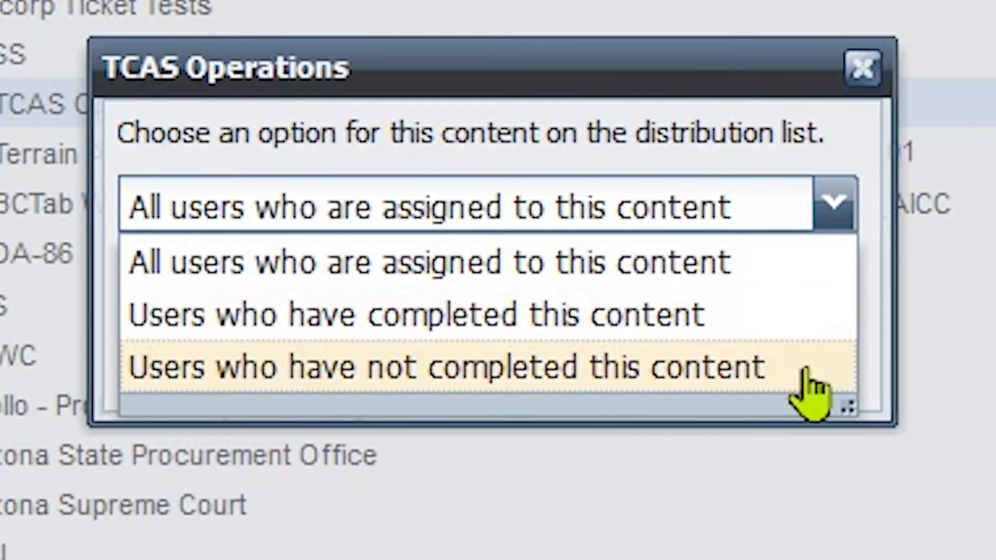
{"action": "left_click", "coordinate": [807, 371]}
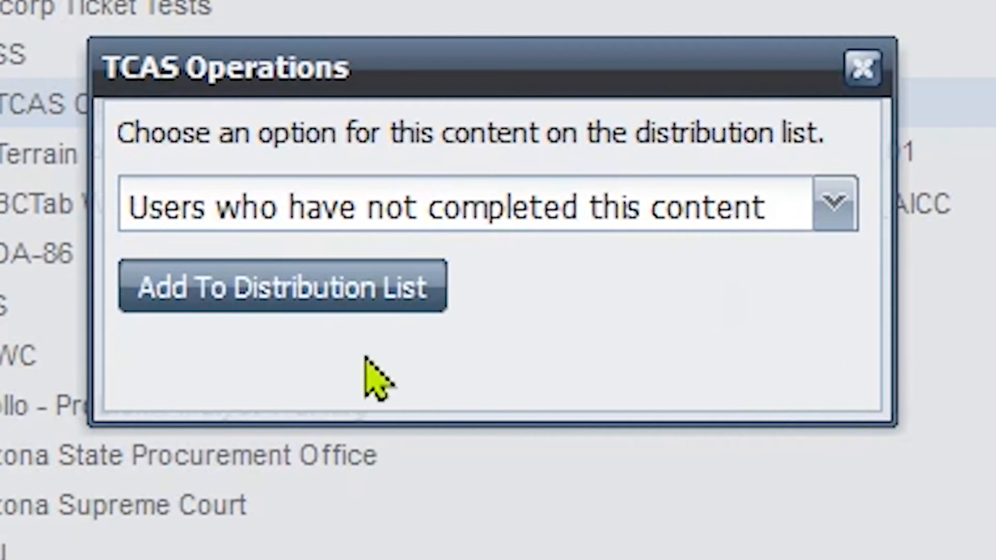
{"action": "left_click", "coordinate": [243, 306]}
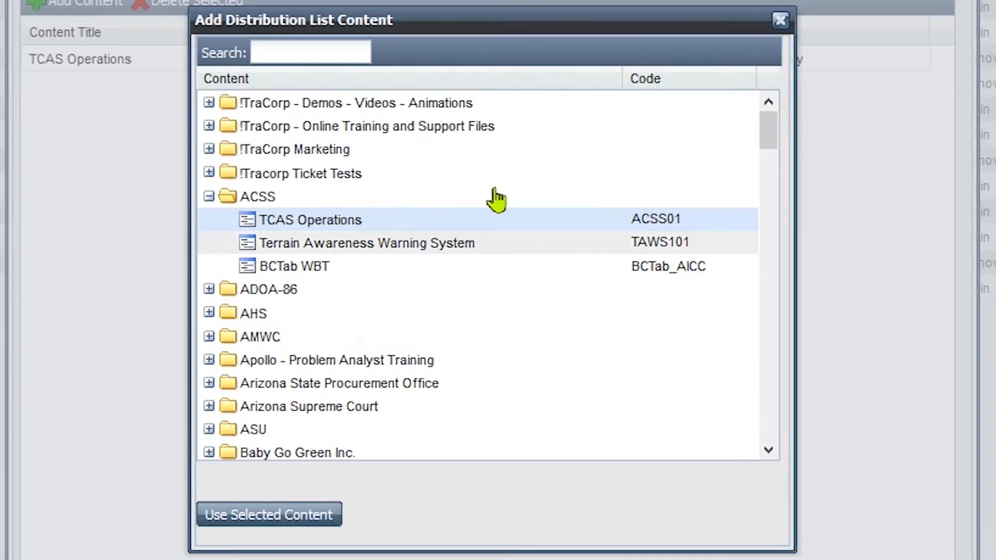
{"action": "left_click", "coordinate": [780, 20]}
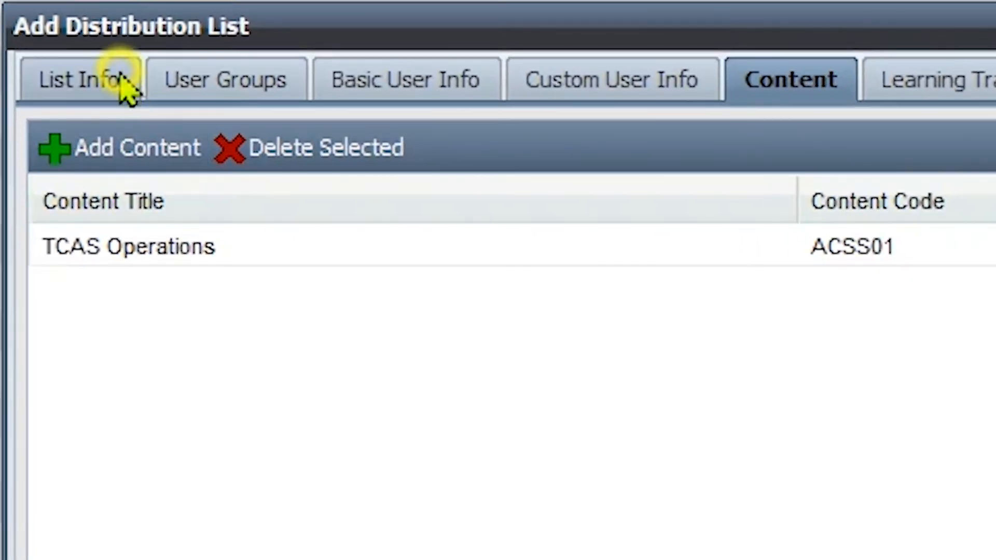
Title the distribution list "Learners who have not completed the TCAS course." and save it
{"action": "left_click", "coordinate": [182, 39]}
{"action": "left_click", "coordinate": [383, 111]}
{"action": "type", "text": "Le"}
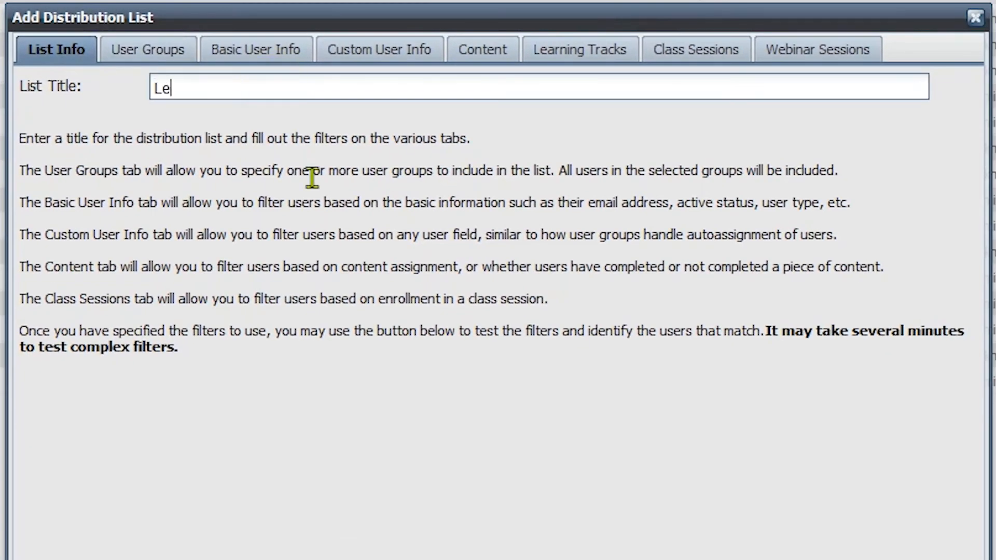
{"action": "type", "text": "arners who have not comp"}
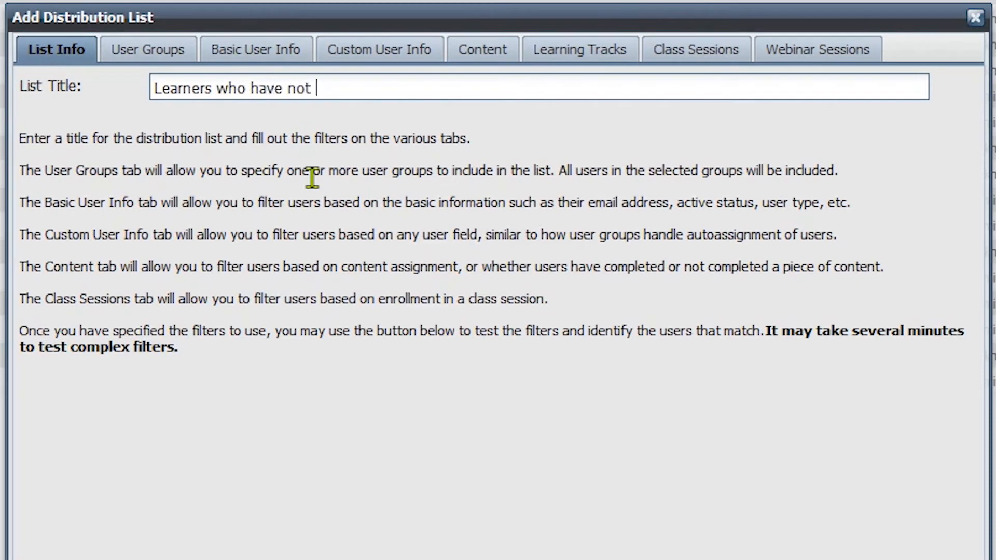
{"action": "type", "text": "leted the TCAS course."}
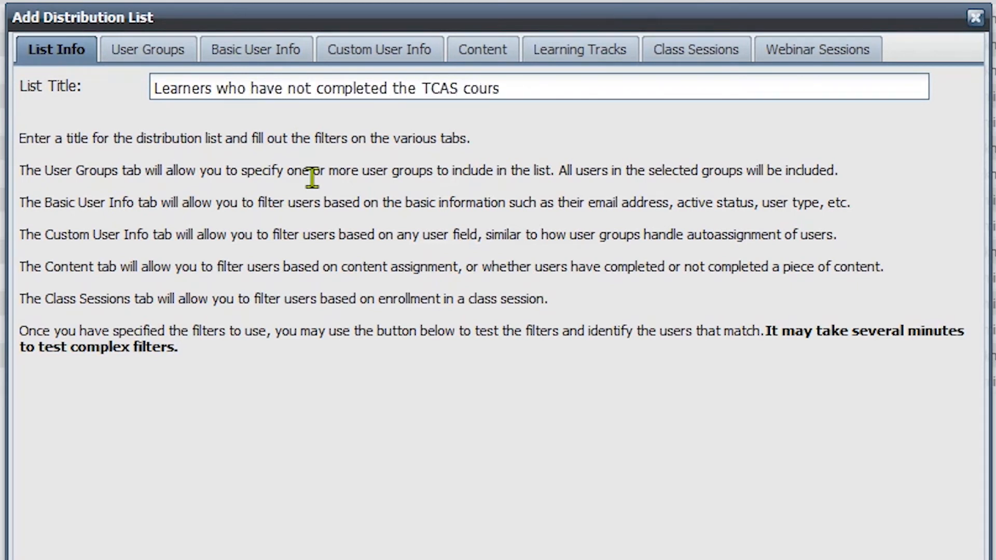
{"action": "left_click", "coordinate": [415, 492]}
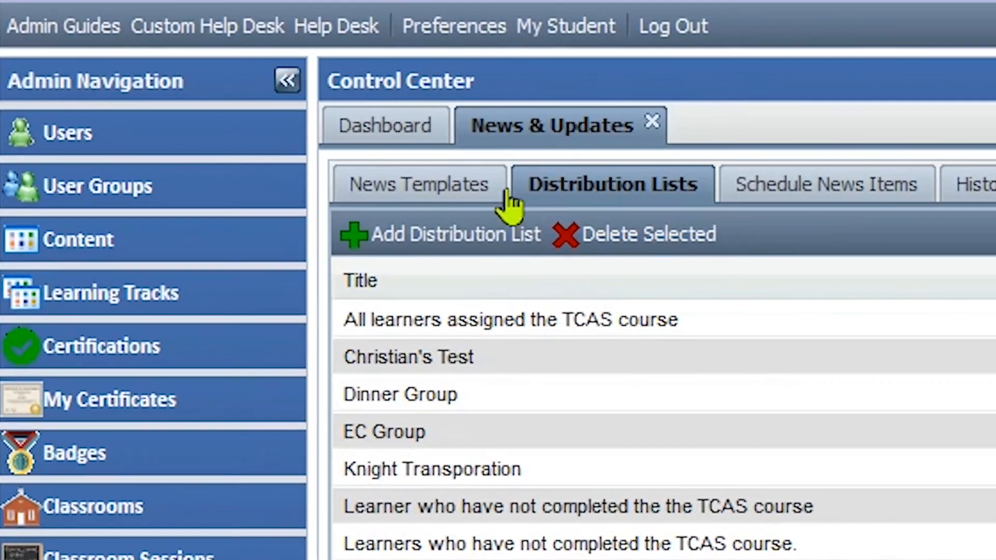
Start a new news template with the headline "Please complete the TCAS course by August 31."
{"action": "left_click", "coordinate": [277, 110]}
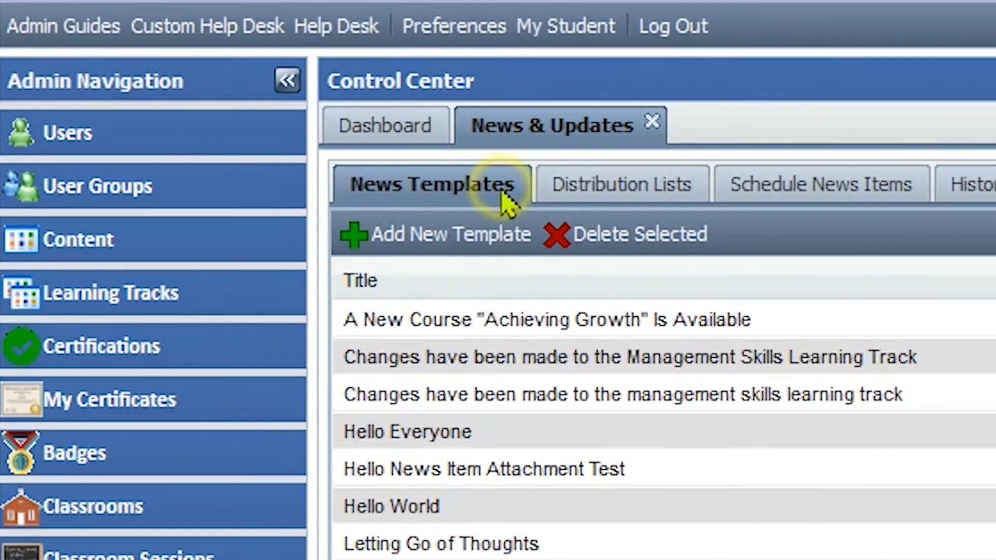
{"action": "left_click", "coordinate": [502, 242]}
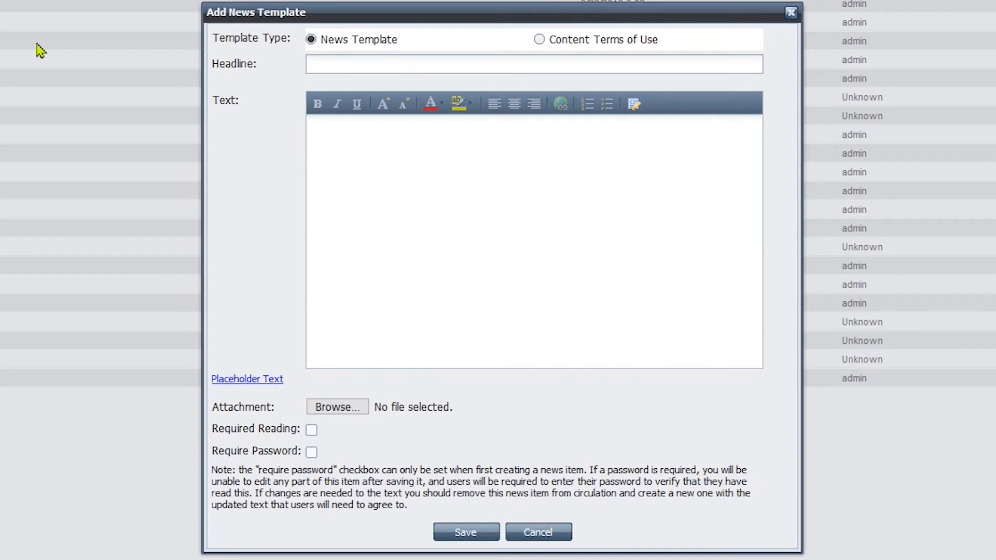
{"action": "left_click", "coordinate": [313, 65]}
{"action": "type", "text": "Please"}
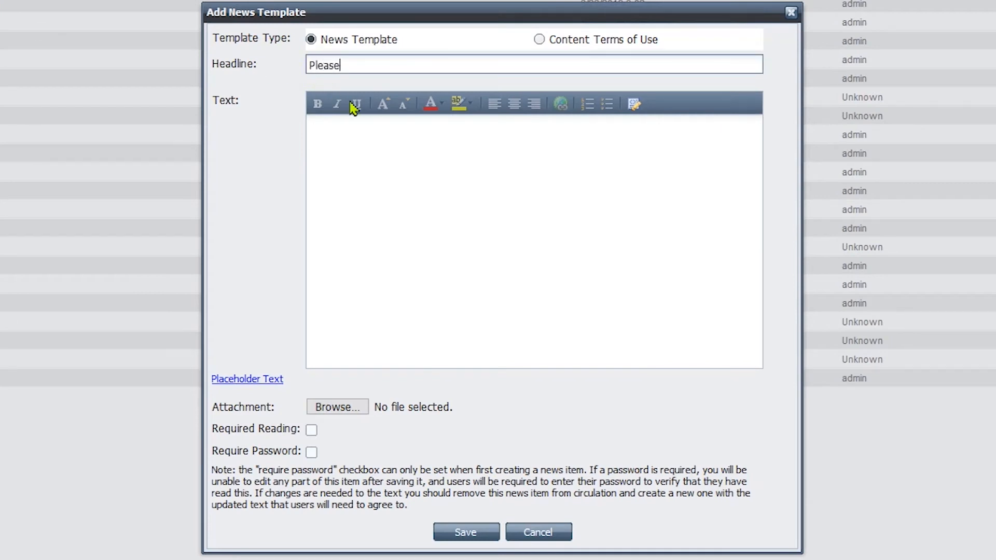
{"action": "type", "text": " complete the TCAS cours"}
{"action": "type", "text": "e by the end"}
{"action": "key", "text": "BackSpace"}
{"action": "key", "text": "BackSpace"}
{"action": "key", "text": "BackSpace"}
{"action": "key", "text": "BackSpace"}
{"action": "key", "text": "BackSpace"}
{"action": "key", "text": "BackSpace"}
{"action": "key", "text": "BackSpace"}
{"action": "type", "text": "August 31."}
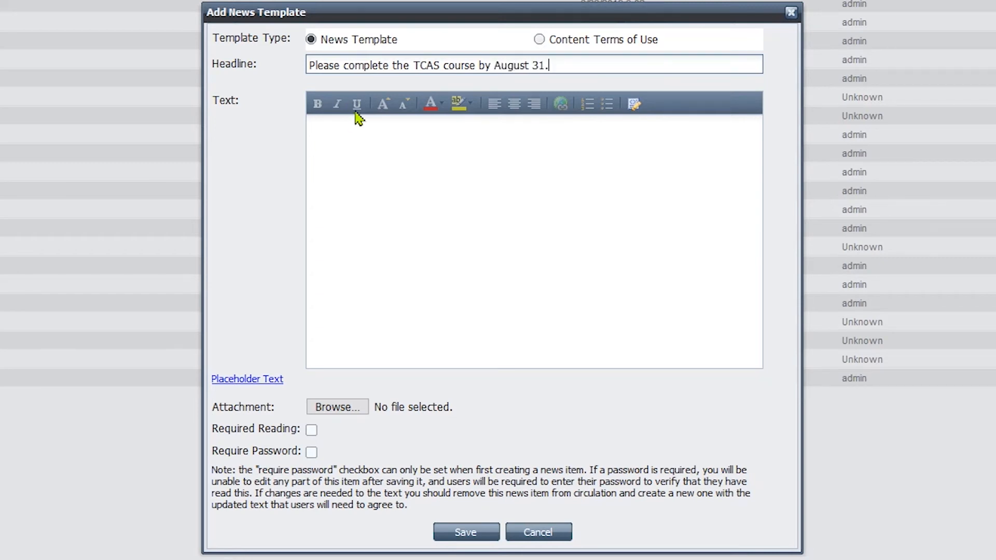
Write the template text with the [first_name] placeholder, "Please complete the TCAS course by August 31" and an LMS Administrator sign-off, and save it
{"action": "left_click", "coordinate": [357, 130]}
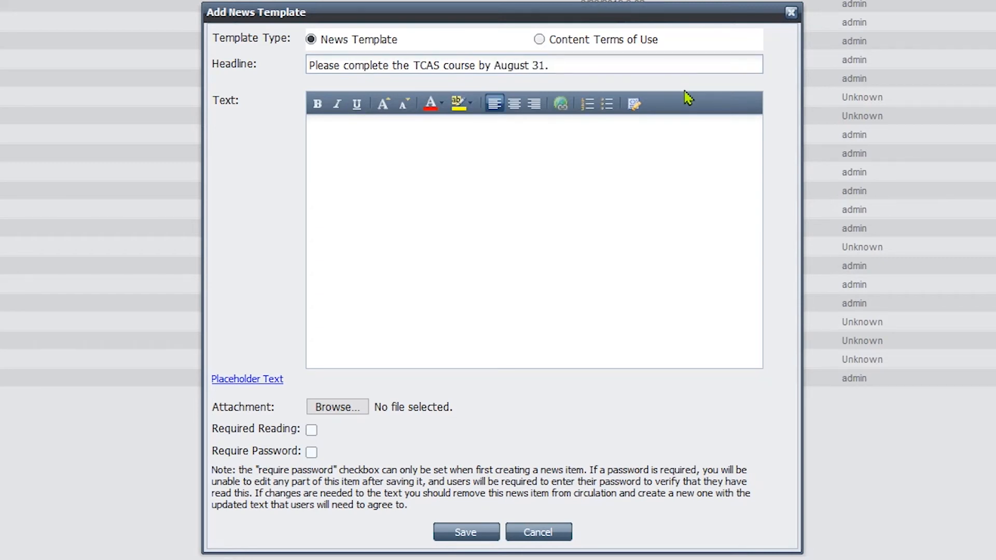
{"action": "type", "text": "[first_name]"}
{"action": "key", "text": "Return"}
{"action": "key", "text": "Return"}
{"action": "type", "text": "e comple"}
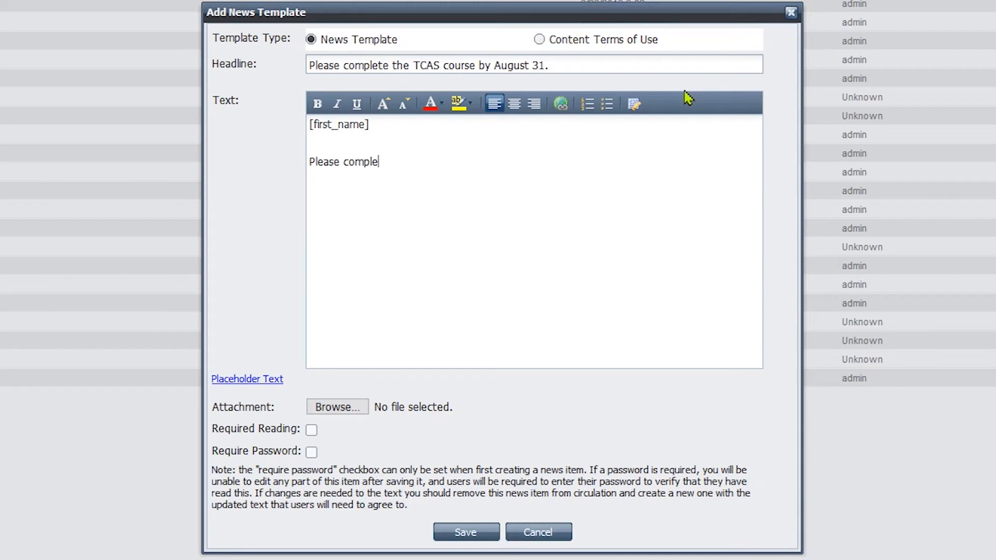
{"action": "type", "text": "te the TCAS course by August"}
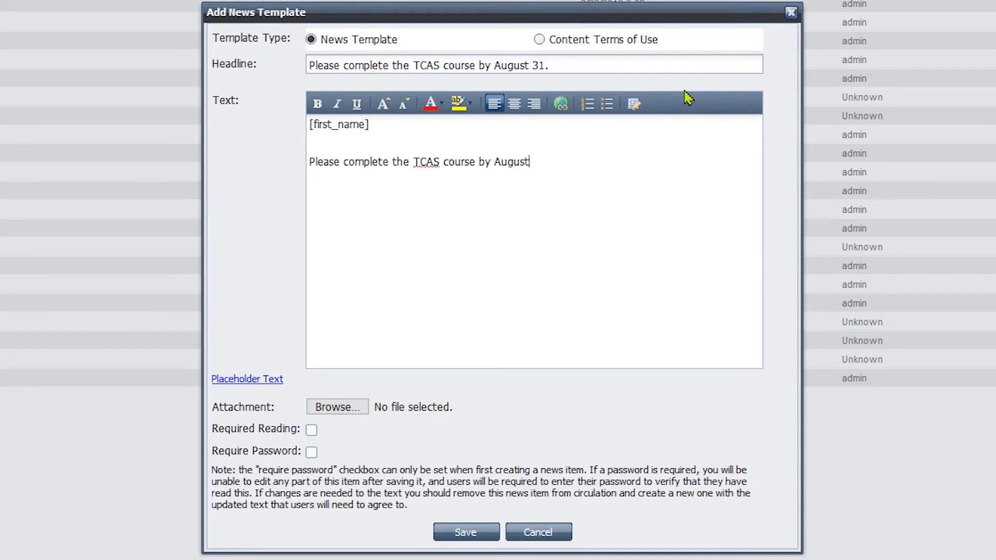
{"action": "type", "text": " 31  Your LMS Administrator"}
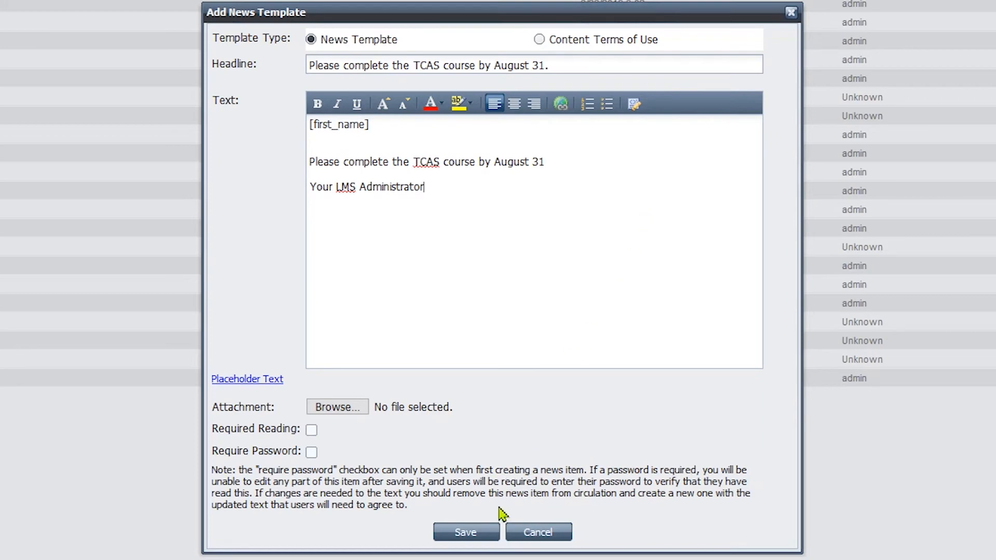
{"action": "left_click", "coordinate": [490, 532]}
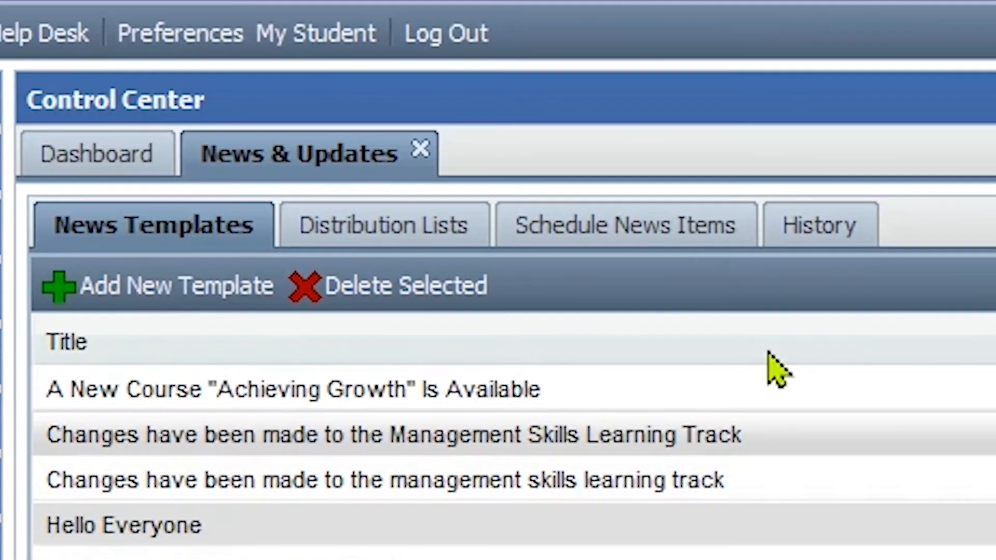
Add a news schedule using the "Please complete the TCAS course by August 31." template and the "Learner who have not completed the the TCAS course" list
{"action": "left_click", "coordinate": [694, 253]}
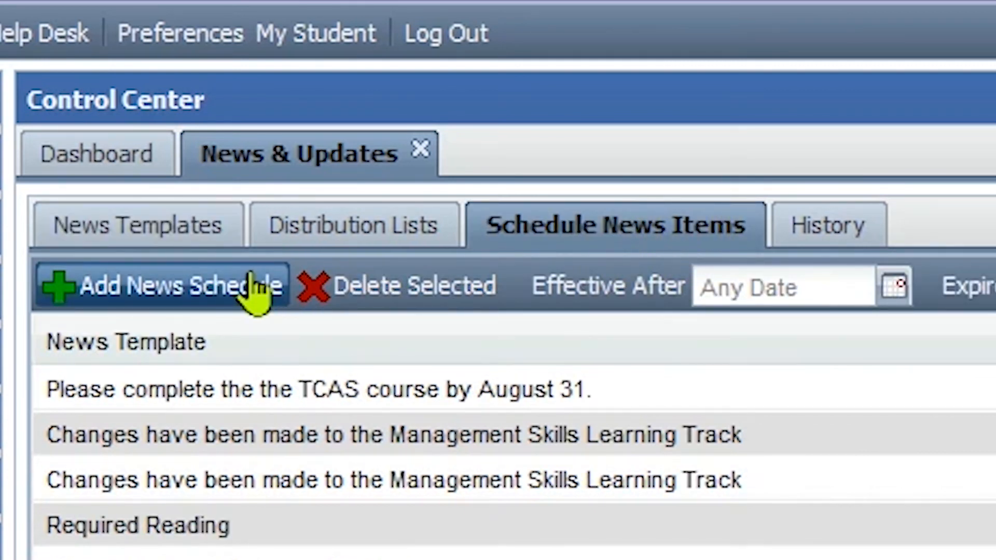
{"action": "left_click", "coordinate": [254, 293]}
{"action": "left_click", "coordinate": [282, 88]}
{"action": "left_click", "coordinate": [371, 302]}
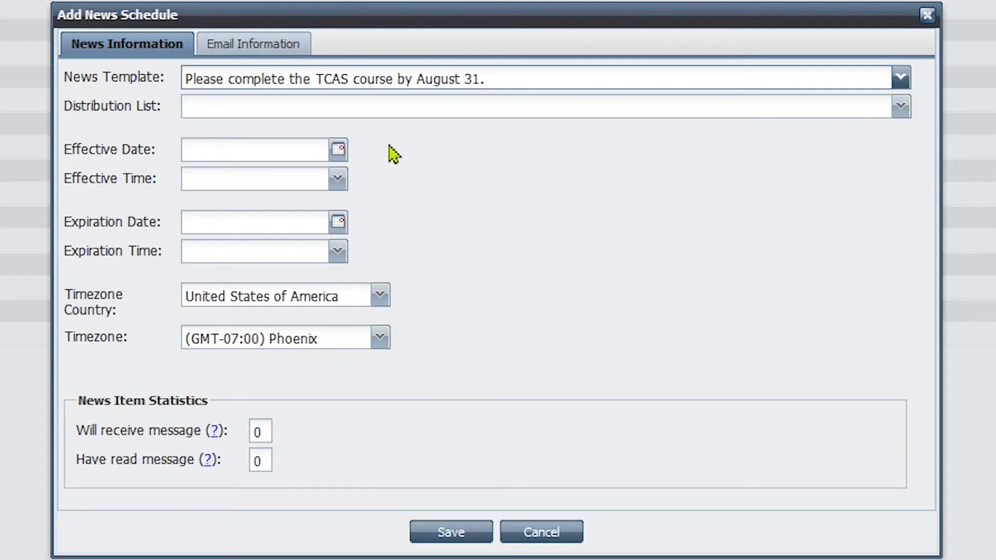
{"action": "left_click", "coordinate": [389, 112]}
{"action": "left_click", "coordinate": [405, 242]}
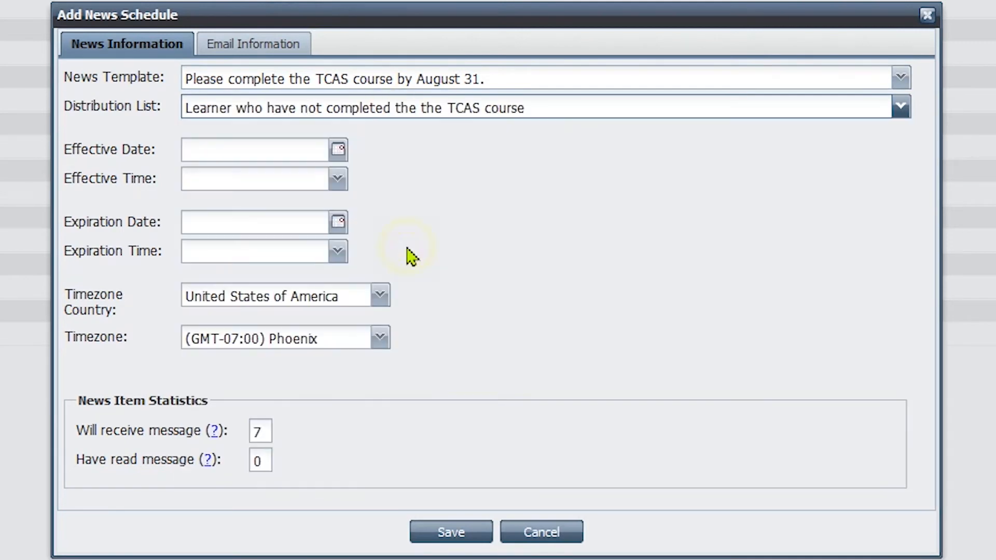
Set the news schedule to take effect on 8/1/2019 at 12:00 am
{"action": "left_click", "coordinate": [337, 151]}
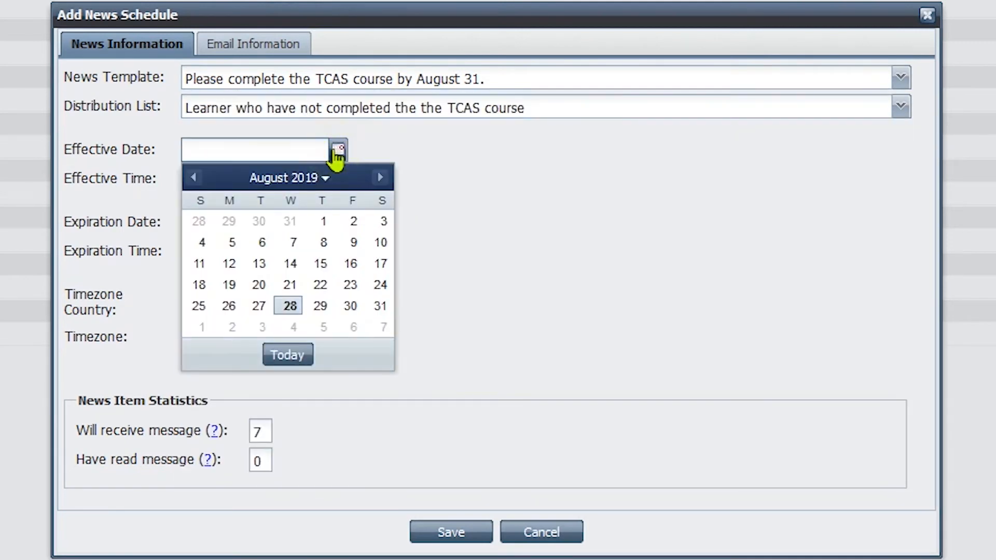
{"action": "left_click", "coordinate": [324, 223]}
{"action": "left_click", "coordinate": [336, 182]}
{"action": "left_click", "coordinate": [315, 205]}
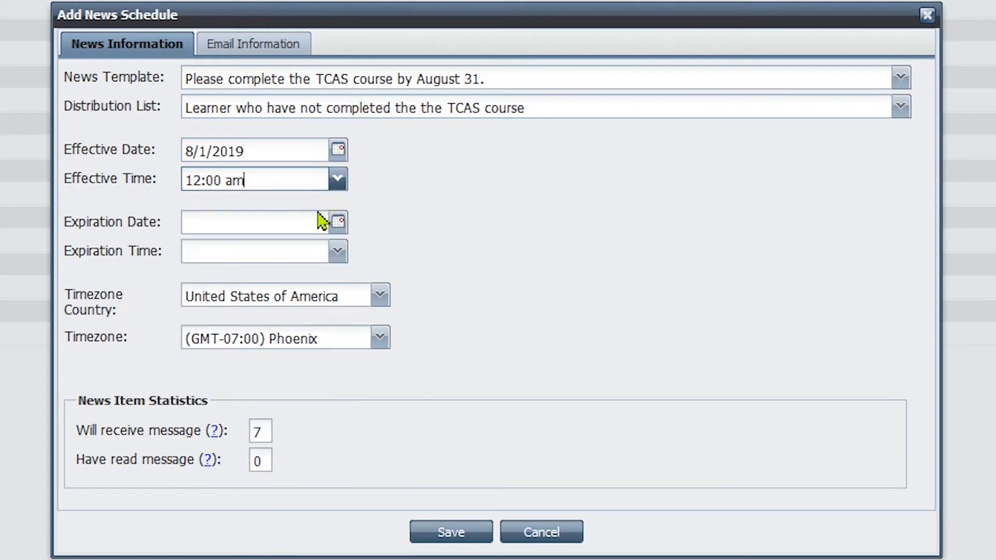
Set the schedule's expiration date to 8/31/2019, choose an expiration time, and save the news schedule
{"action": "left_click", "coordinate": [337, 221]}
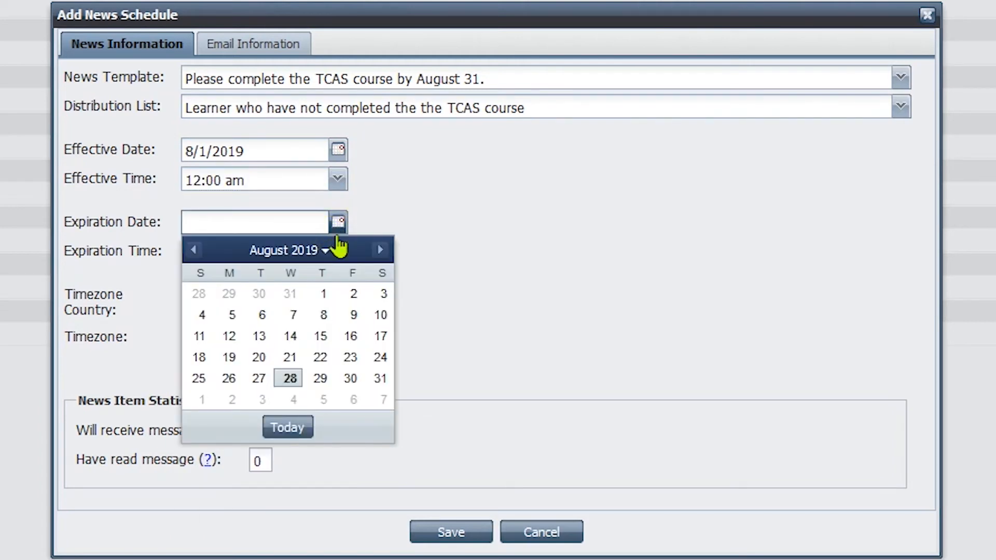
{"action": "left_click", "coordinate": [380, 378]}
{"action": "left_click", "coordinate": [338, 253]}
{"action": "left_click_drag", "start_coordinate": [340, 300], "coordinate": [336, 559]}
{"action": "left_click", "coordinate": [298, 559]}
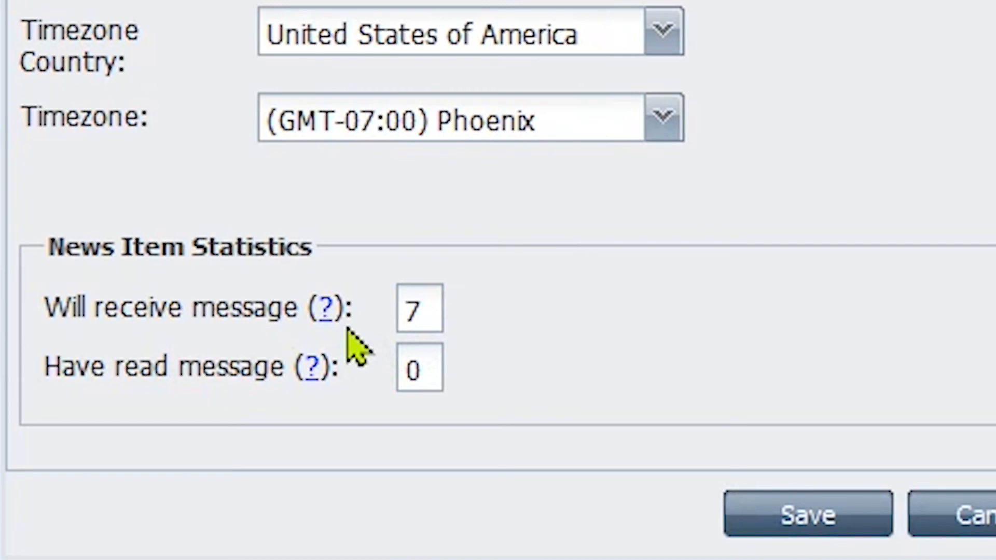
{"action": "left_click", "coordinate": [759, 524]}
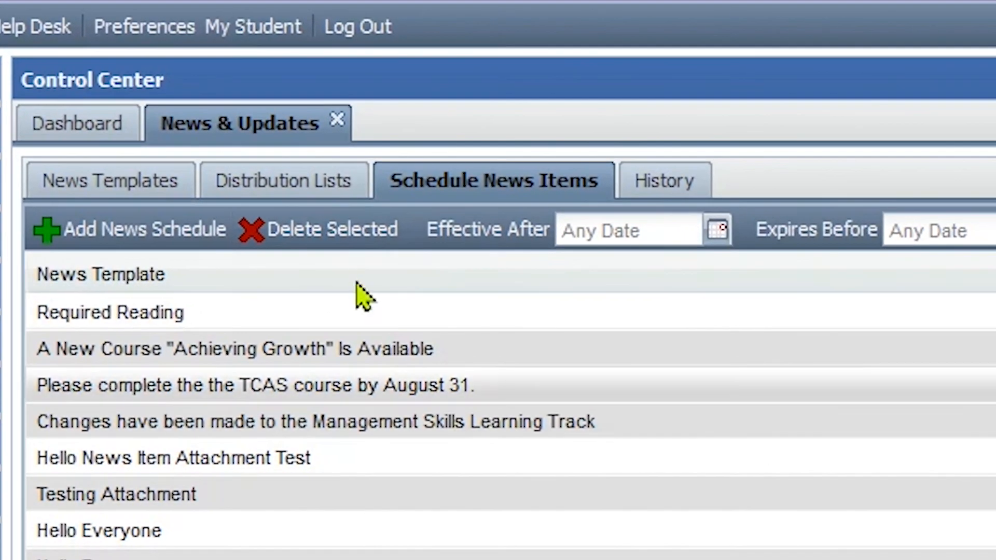
Start a new distribution list and select the Management Skills learning track as its filter
{"action": "left_click", "coordinate": [371, 106]}
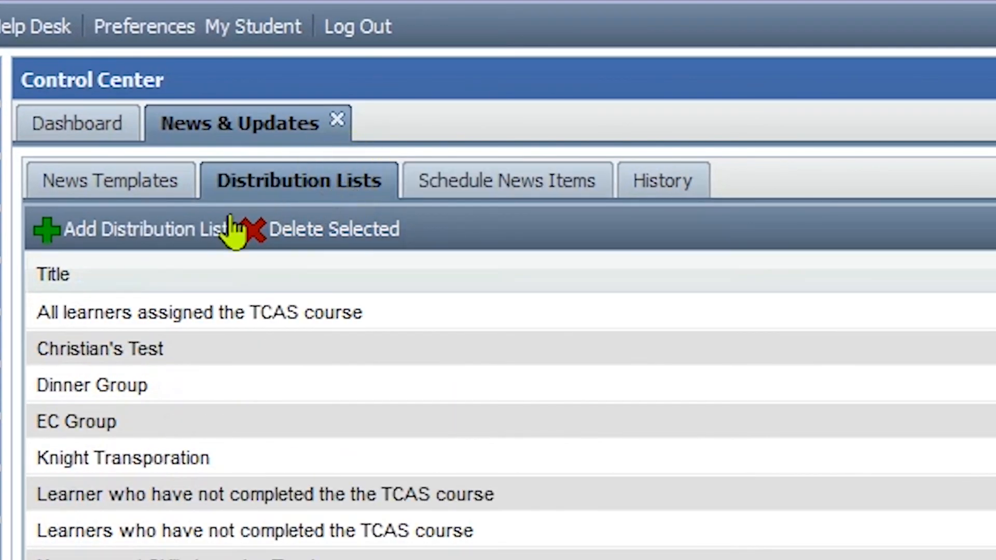
{"action": "left_click", "coordinate": [174, 229]}
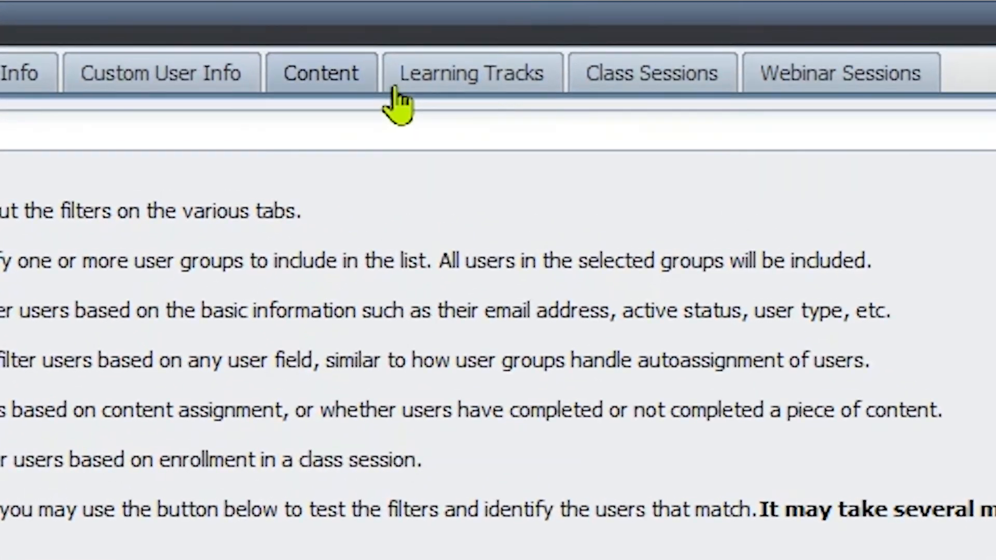
{"action": "left_click", "coordinate": [538, 45]}
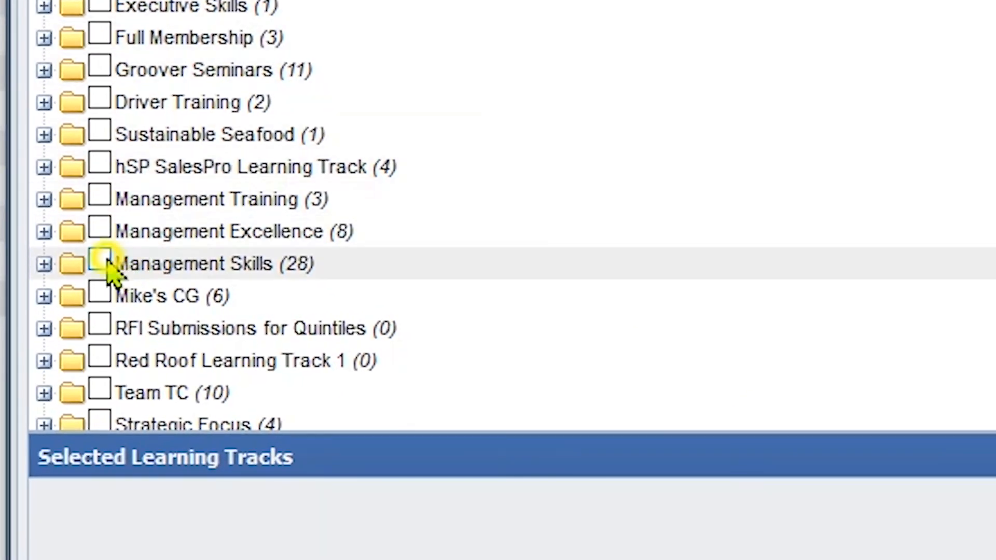
{"action": "left_click", "coordinate": [101, 260]}
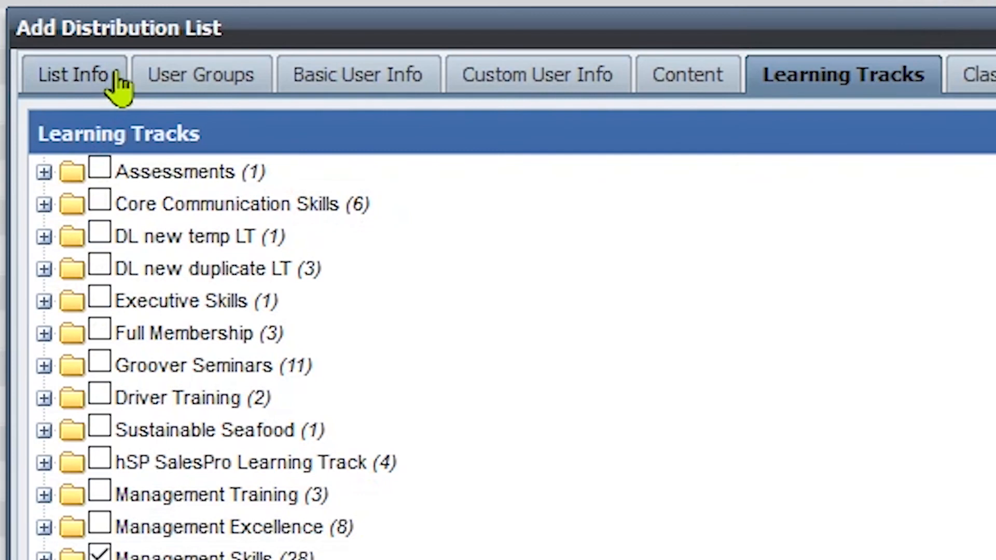
Title the distribution list "Management skills learning track" and save it
{"action": "left_click", "coordinate": [117, 76]}
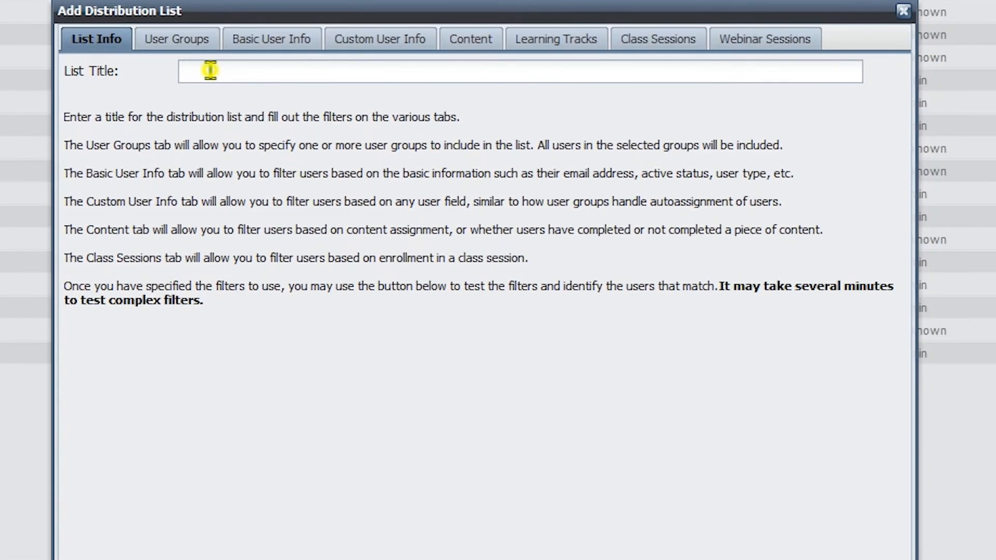
{"action": "left_click", "coordinate": [263, 128]}
{"action": "type", "text": "Management skills lea"}
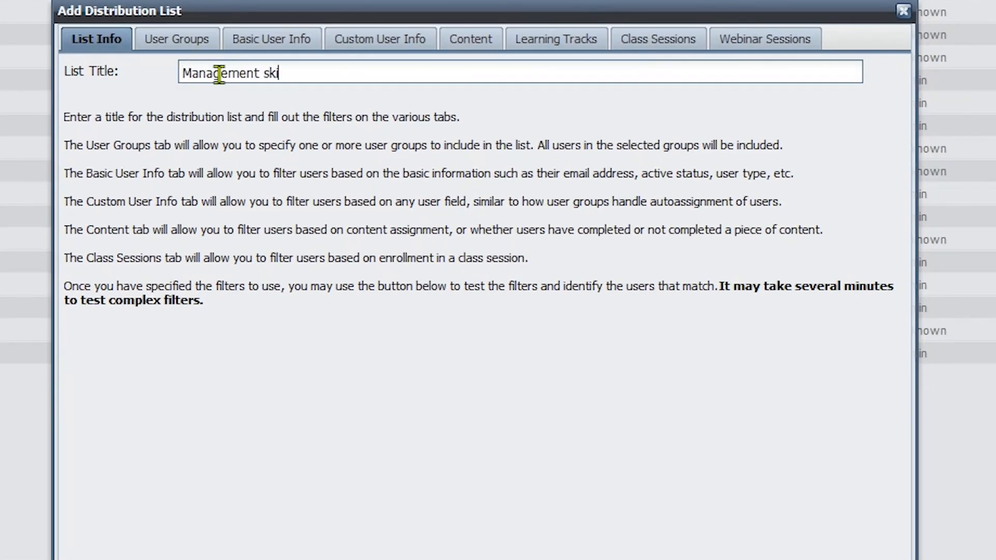
{"action": "type", "text": "rning track"}
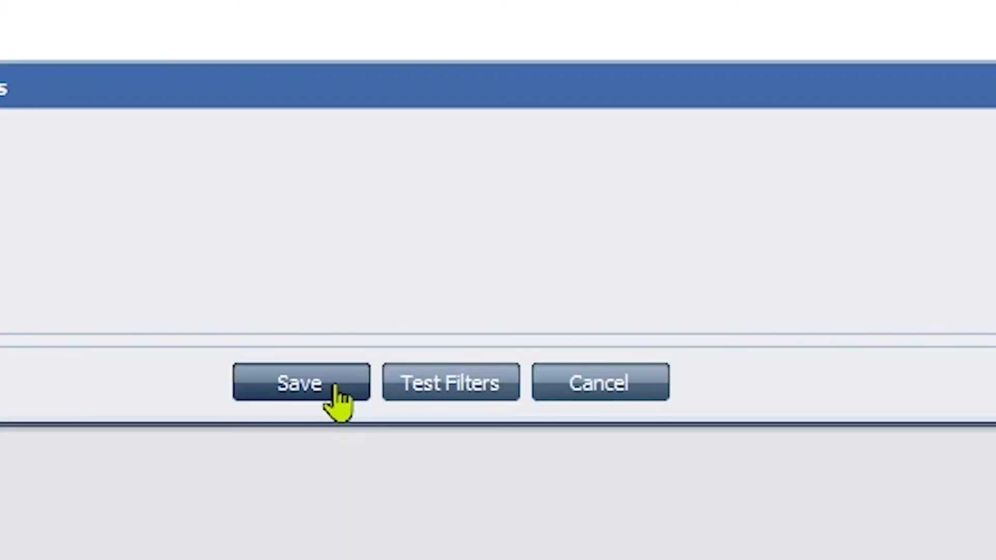
{"action": "left_click", "coordinate": [332, 385]}
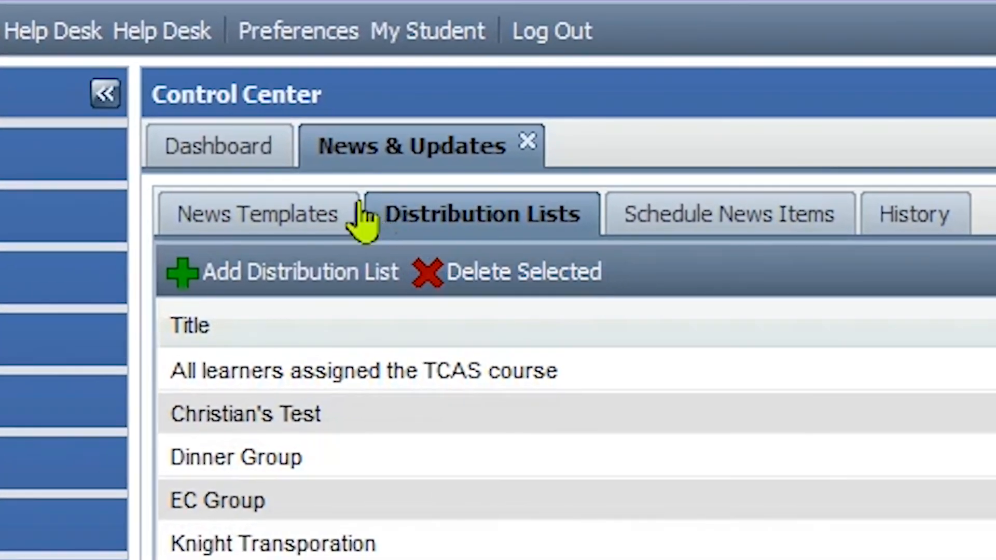
Start a new news template with the headline "Changes have been made to the Management Skills Learning Track"
{"action": "left_click", "coordinate": [257, 97]}
{"action": "left_click", "coordinate": [346, 271]}
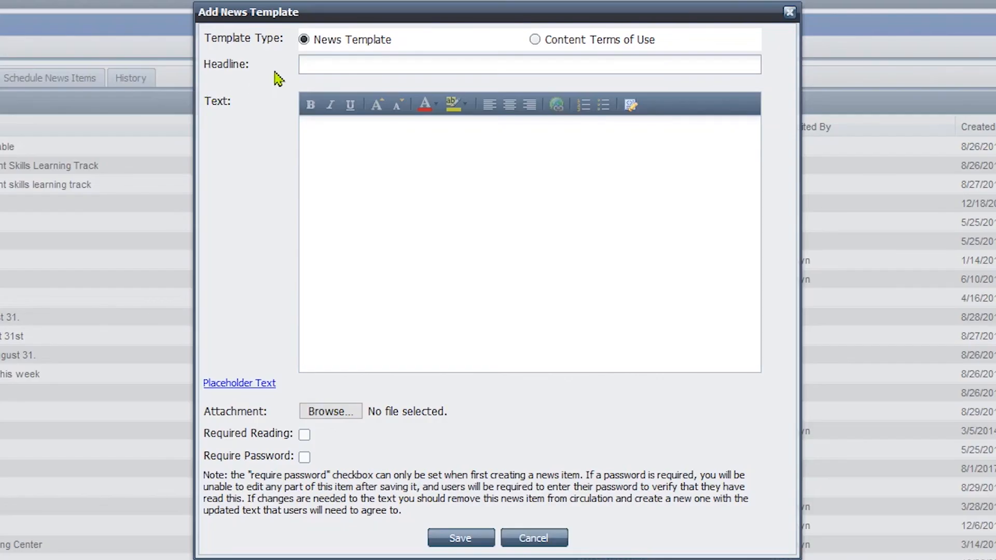
{"action": "left_click", "coordinate": [309, 62]}
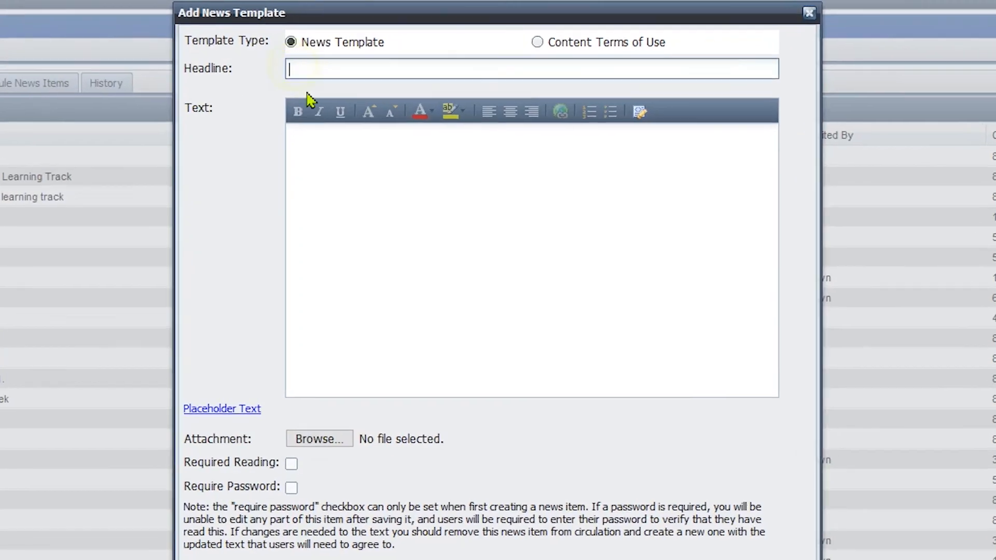
{"action": "type", "text": "Changes have been mad"}
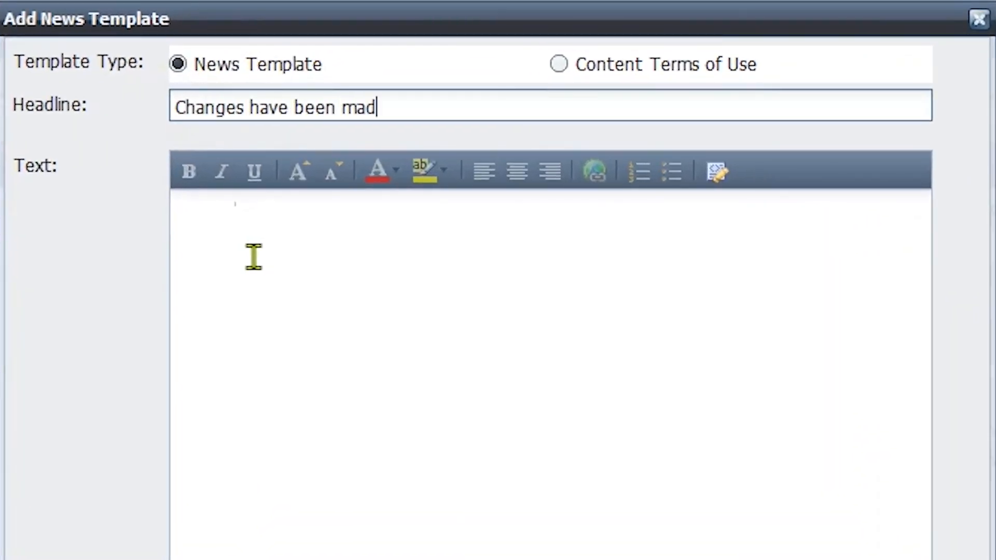
{"action": "type", "text": "e to the Management Skills Learning Track"}
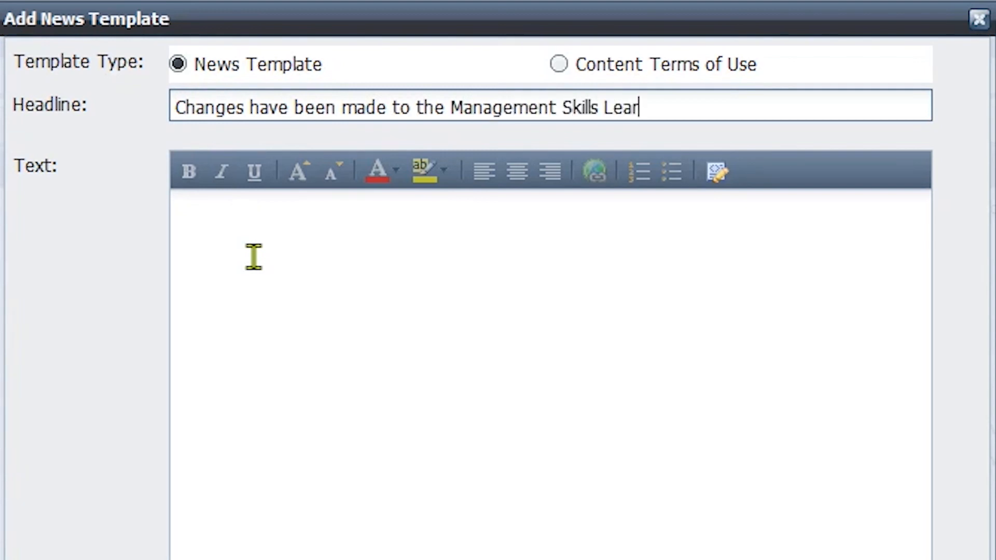
Enter the template text "Please note that changes have been made to the Management Skills Learning Track" and save the news template
{"action": "left_click", "coordinate": [254, 256]}
{"action": "type", "text": "Please note that chan"}
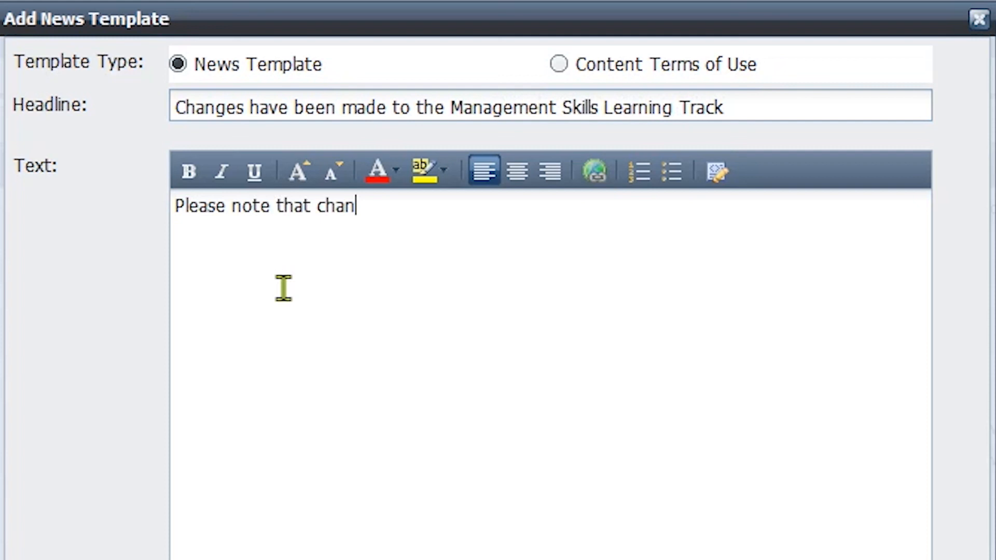
{"action": "type", "text": "ges have been made to the Management Skills Learnin"}
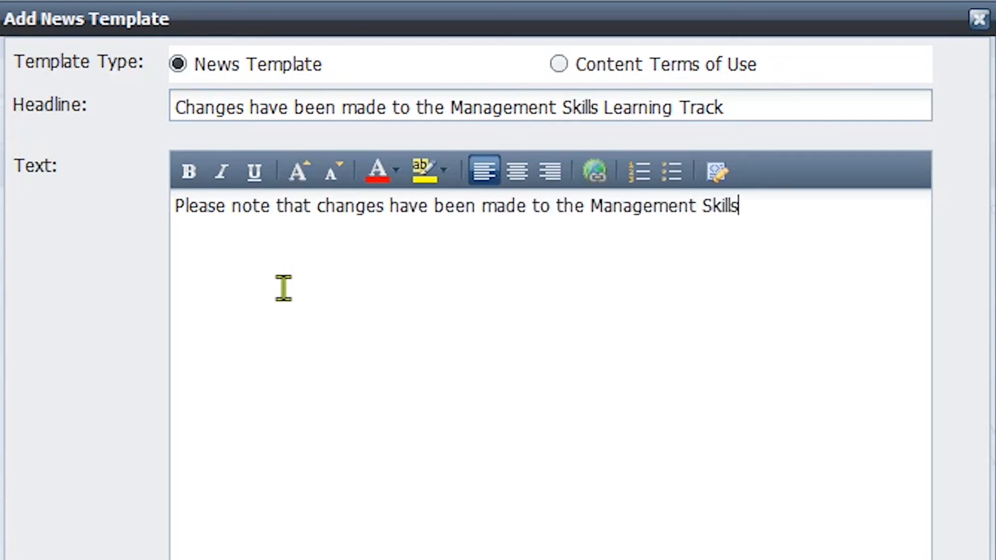
{"action": "type", "text": "g Track"}
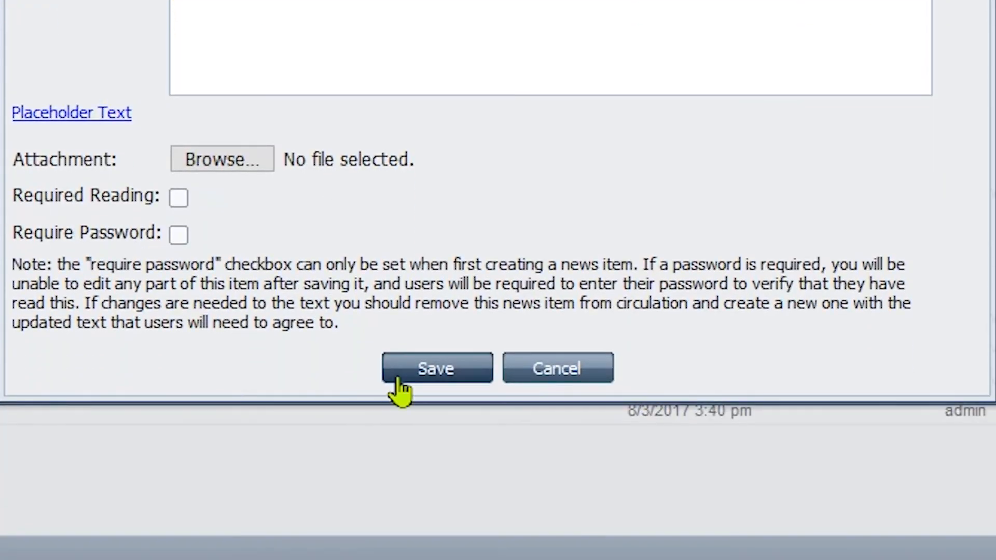
{"action": "left_click", "coordinate": [398, 381]}
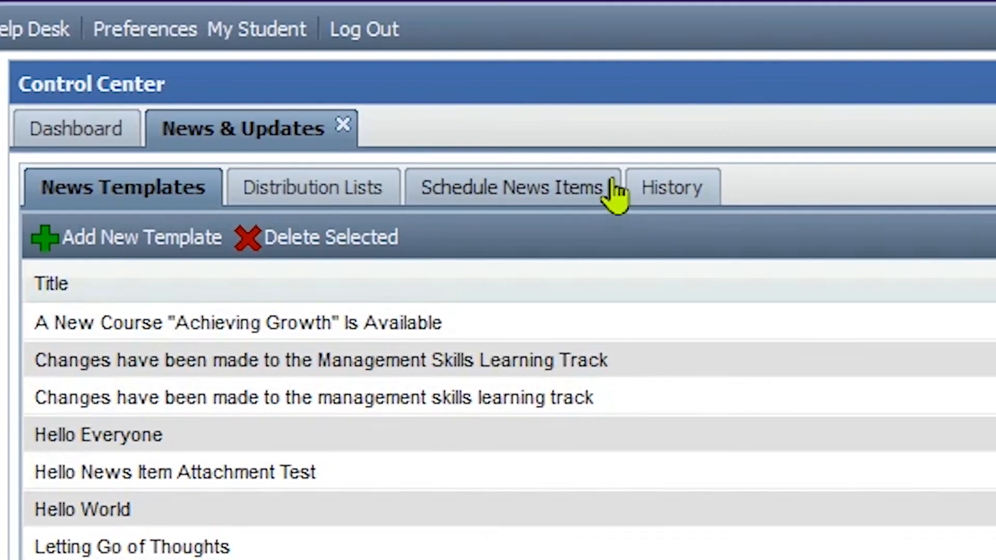
Start a new news schedule using the "Changes have been made to the Management Skills Learning Track" template and the Management Skills Learning Track distribution list
{"action": "left_click", "coordinate": [615, 195]}
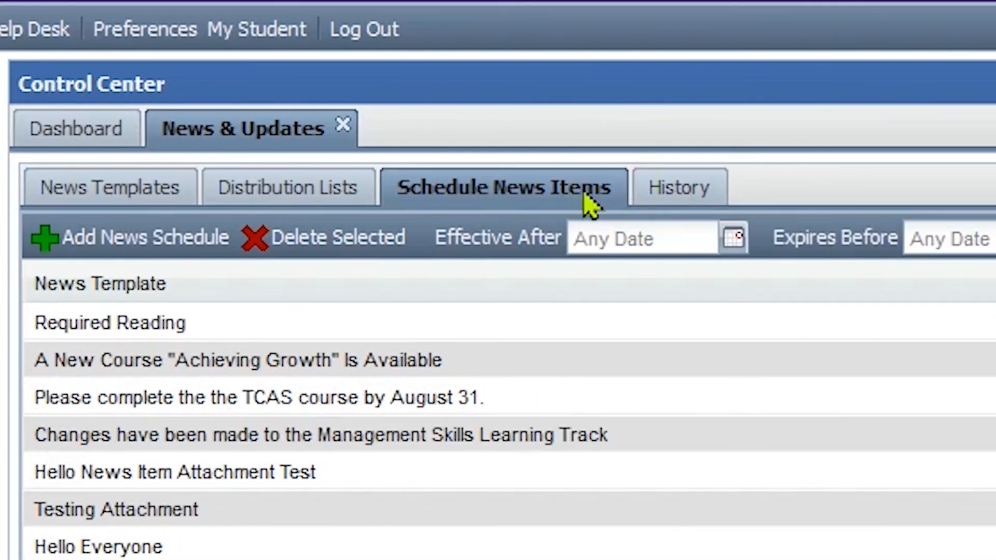
{"action": "left_click", "coordinate": [211, 234]}
{"action": "left_click", "coordinate": [524, 83]}
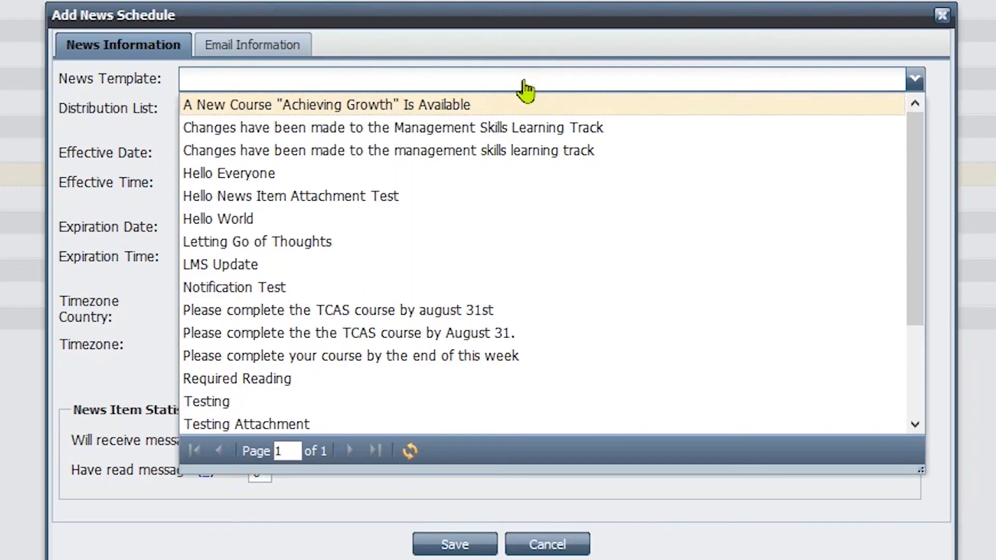
{"action": "left_click", "coordinate": [474, 127]}
{"action": "left_click", "coordinate": [473, 113]}
{"action": "left_click", "coordinate": [395, 291]}
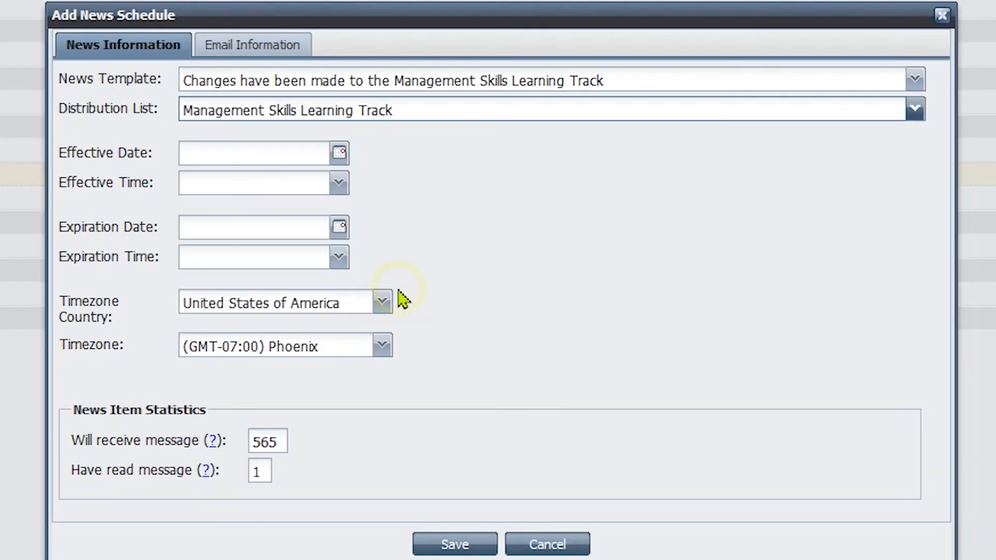
Set the news schedule's effective date to 8/1/2019 and its effective time to 12:00 am
{"action": "left_click", "coordinate": [340, 153]}
{"action": "left_click", "coordinate": [324, 226]}
{"action": "left_click", "coordinate": [339, 185]}
{"action": "left_click", "coordinate": [332, 206]}
Set the expiration date to August 31, 2019, choose an expiration time, and save the Management Skills news schedule
{"action": "left_click", "coordinate": [339, 227]}
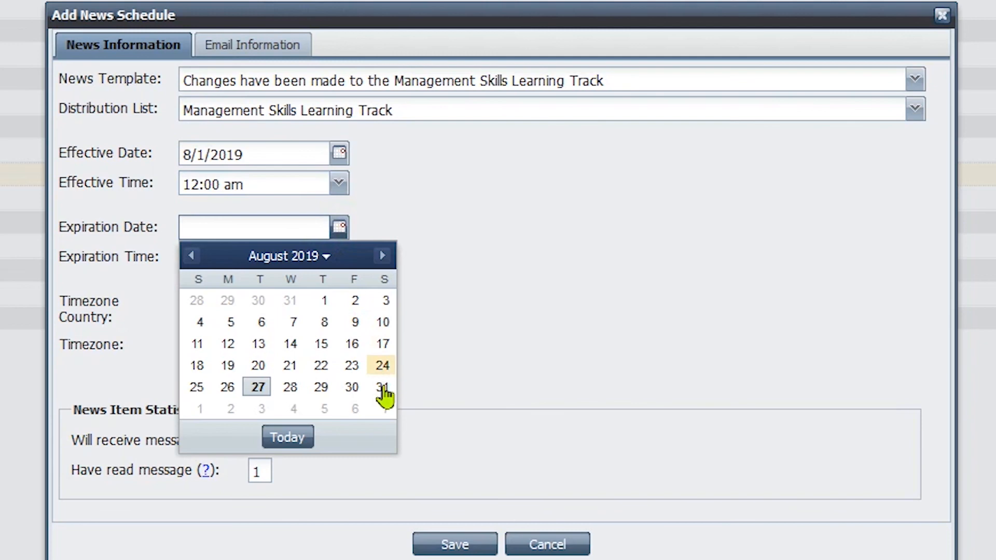
{"action": "left_click", "coordinate": [383, 313]}
{"action": "left_click", "coordinate": [338, 256]}
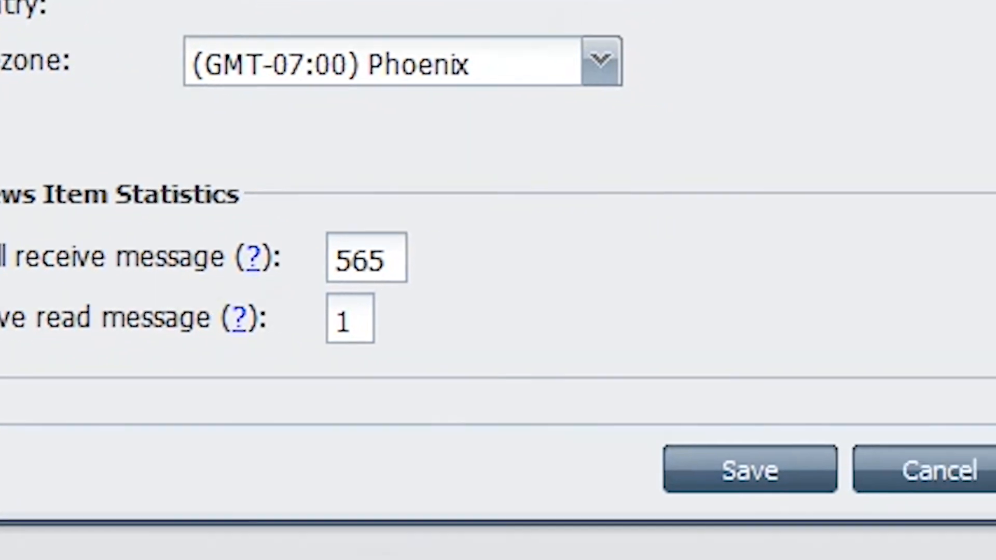
{"action": "left_click", "coordinate": [988, 500]}
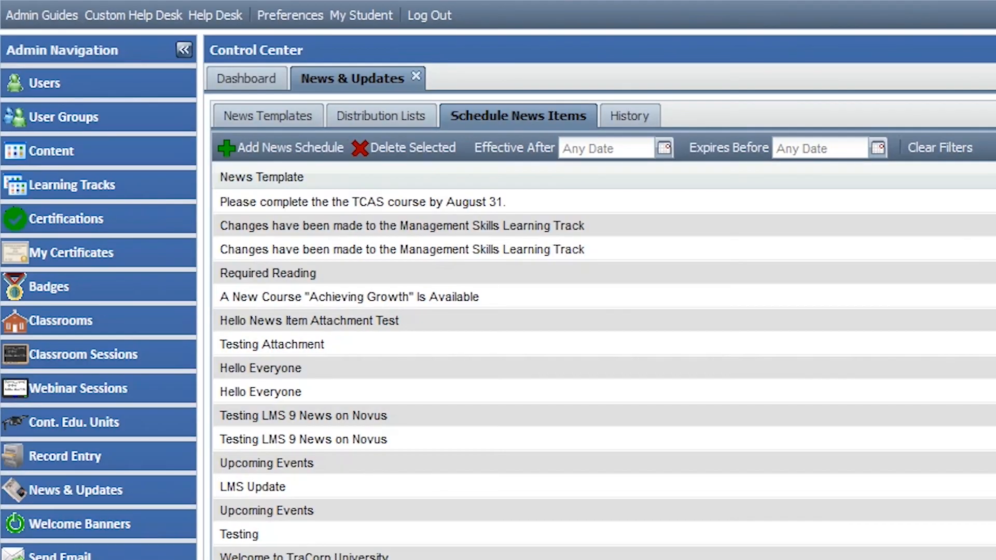